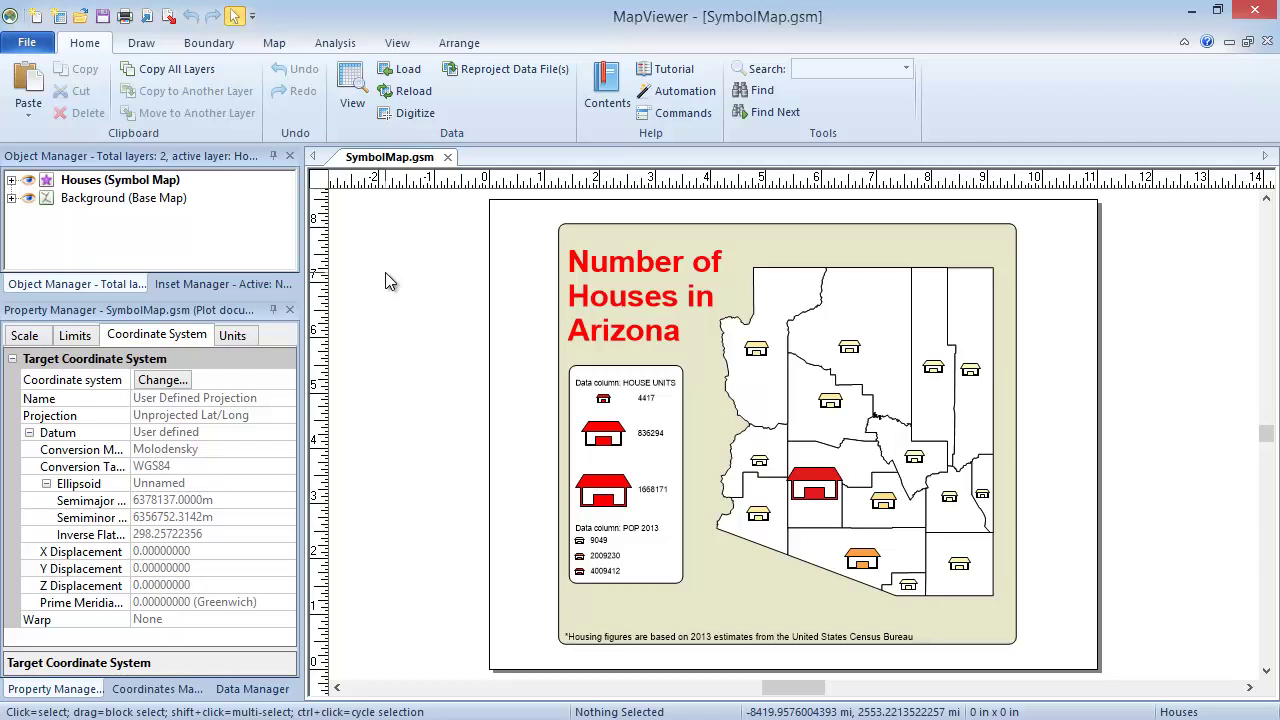
Step: Open the File backstage menu to show the recent documents list
left_click(27, 42)
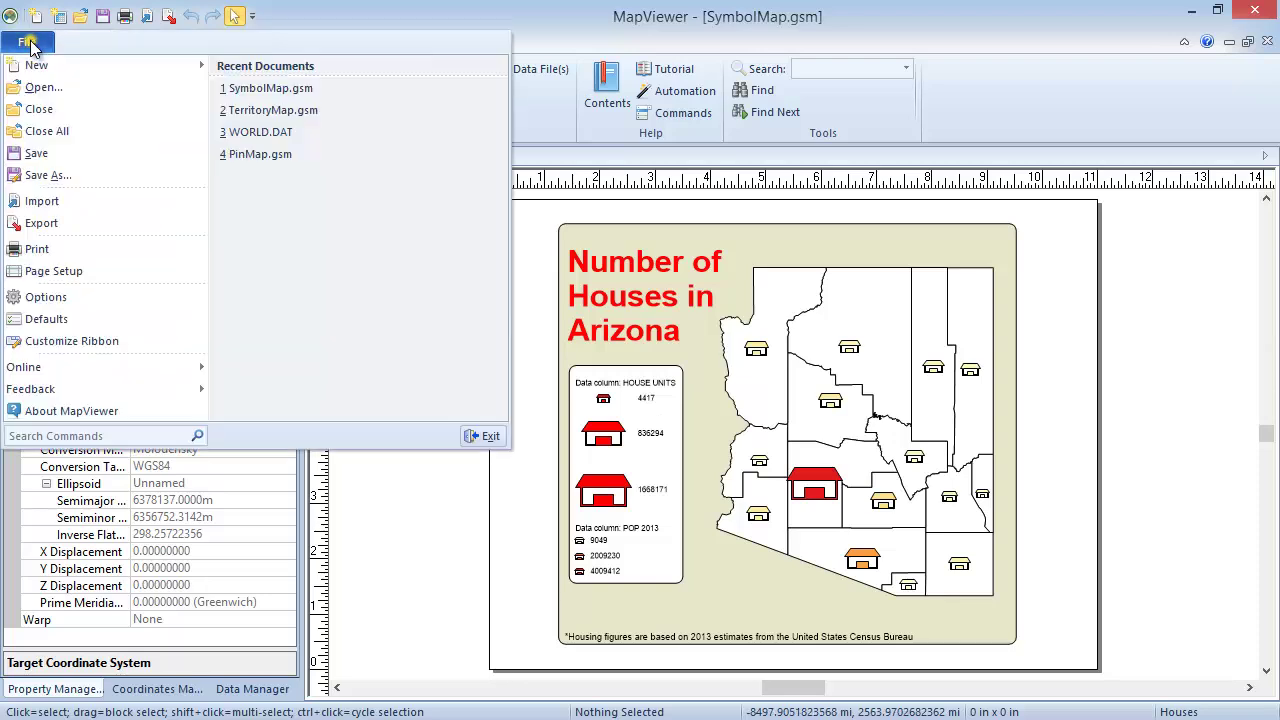
Step: Open KY2010.dat from the Samples folder as a worksheet, filtering for DAT Data (*.dat) files
left_click(134, 86)
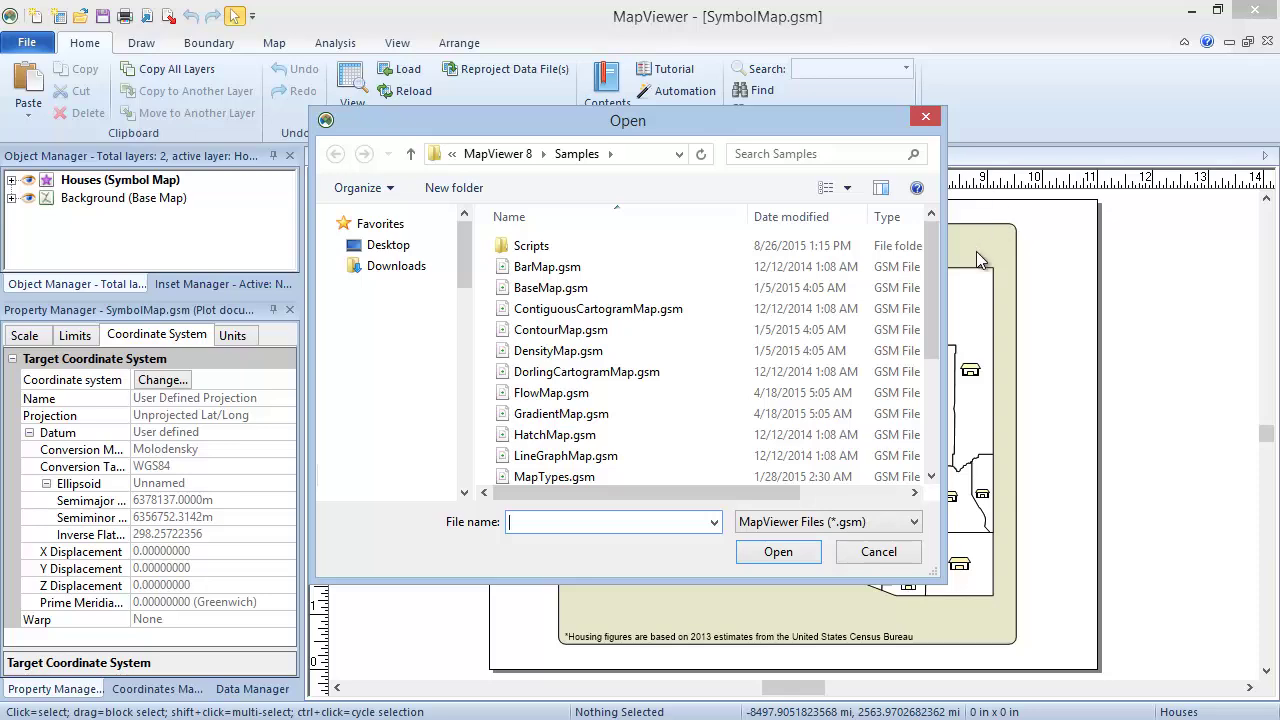
left_click(912, 522)
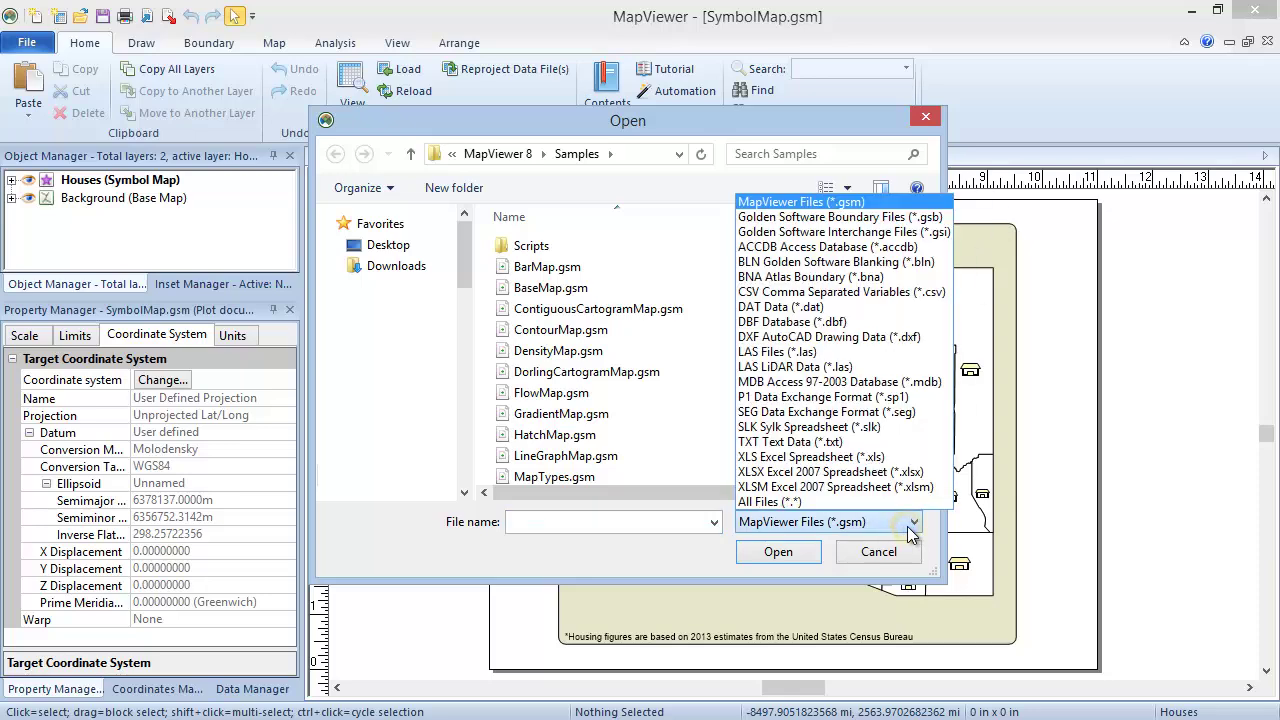
left_click(847, 307)
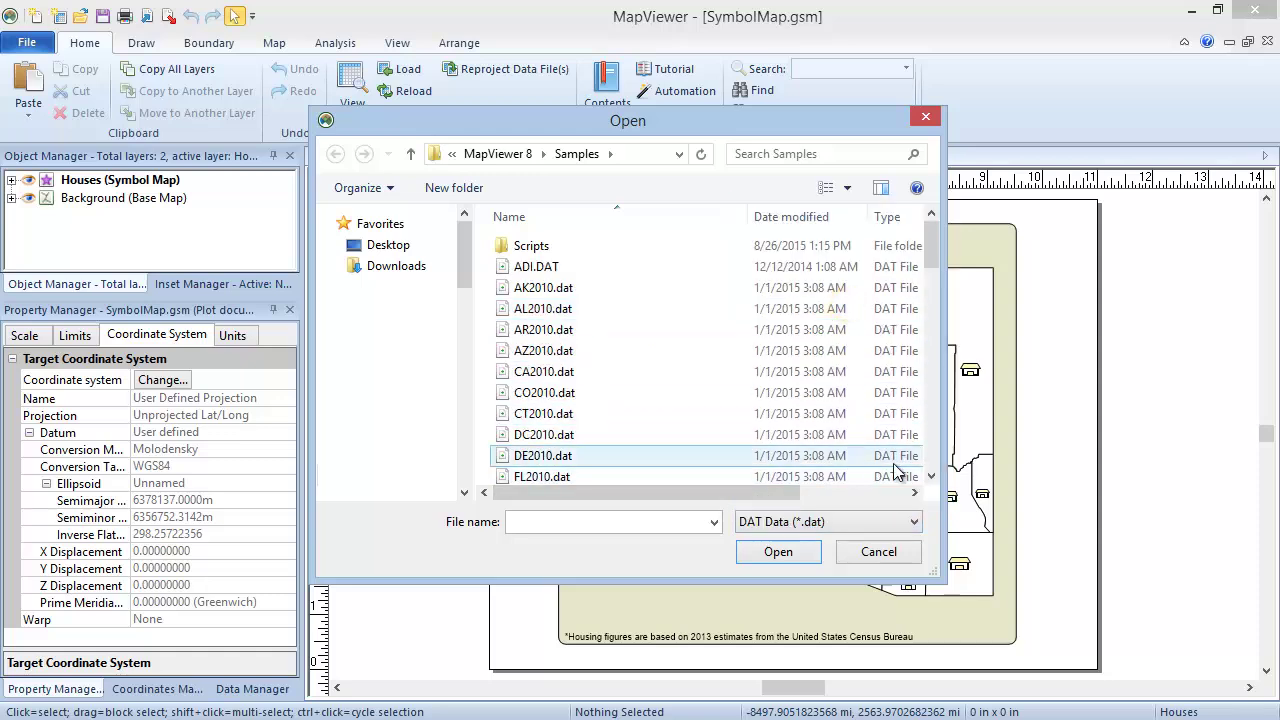
left_click_drag(930, 245, 930, 305)
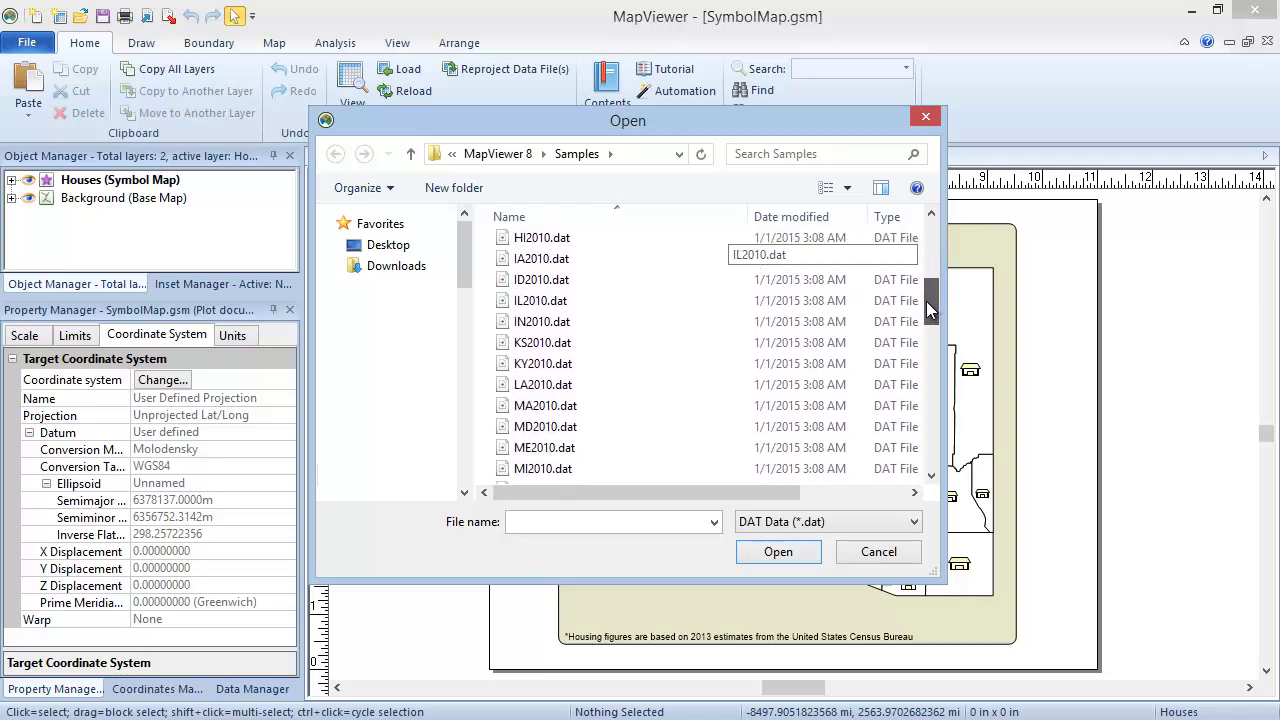
left_click(654, 366)
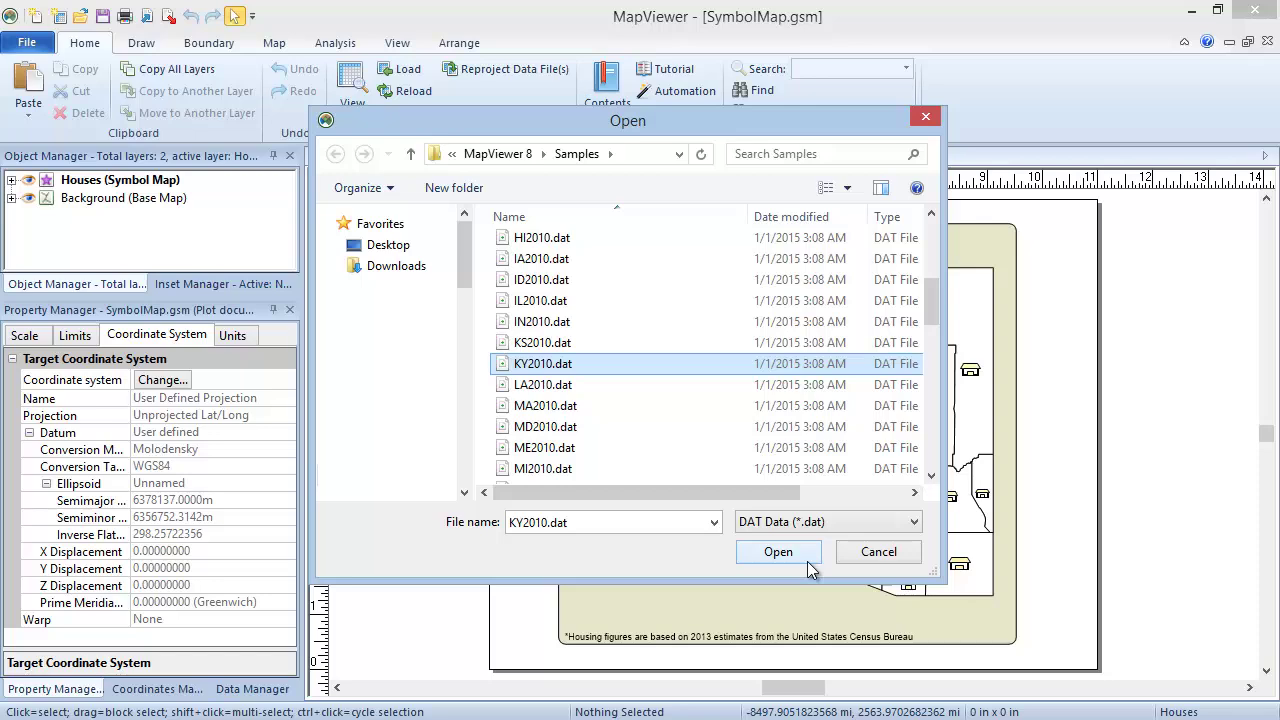
left_click(778, 552)
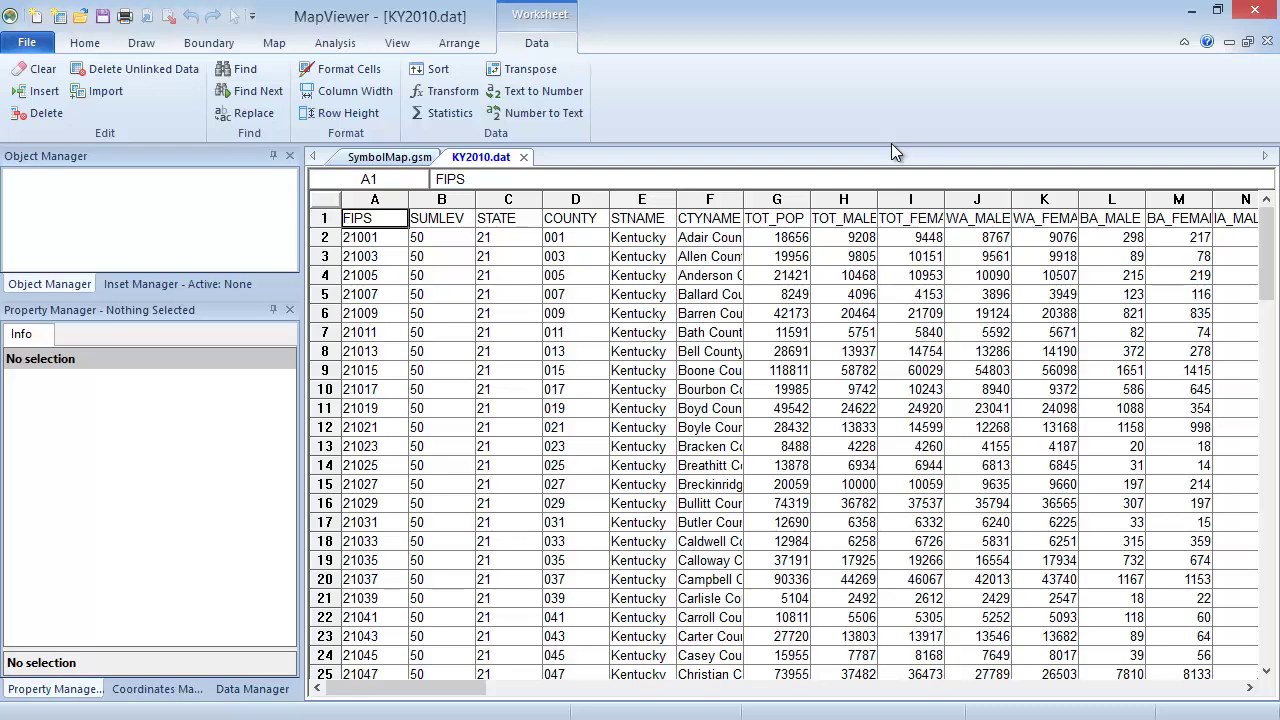
Step: Show the File > New submenu with its Plot and Worksheet choices
left_click(26, 42)
mouse_move(148, 66)
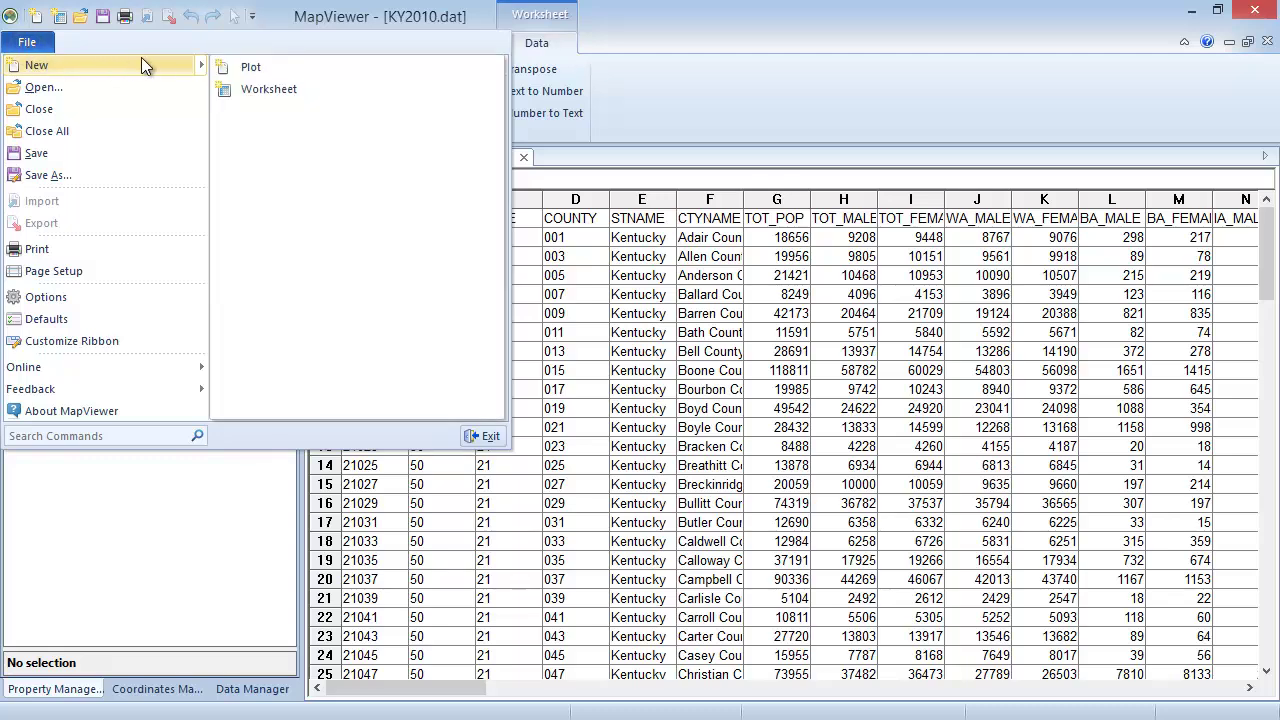
Step: Create the blank plot Plot2 and start a Symbol map from the Map tab
left_click(282, 69)
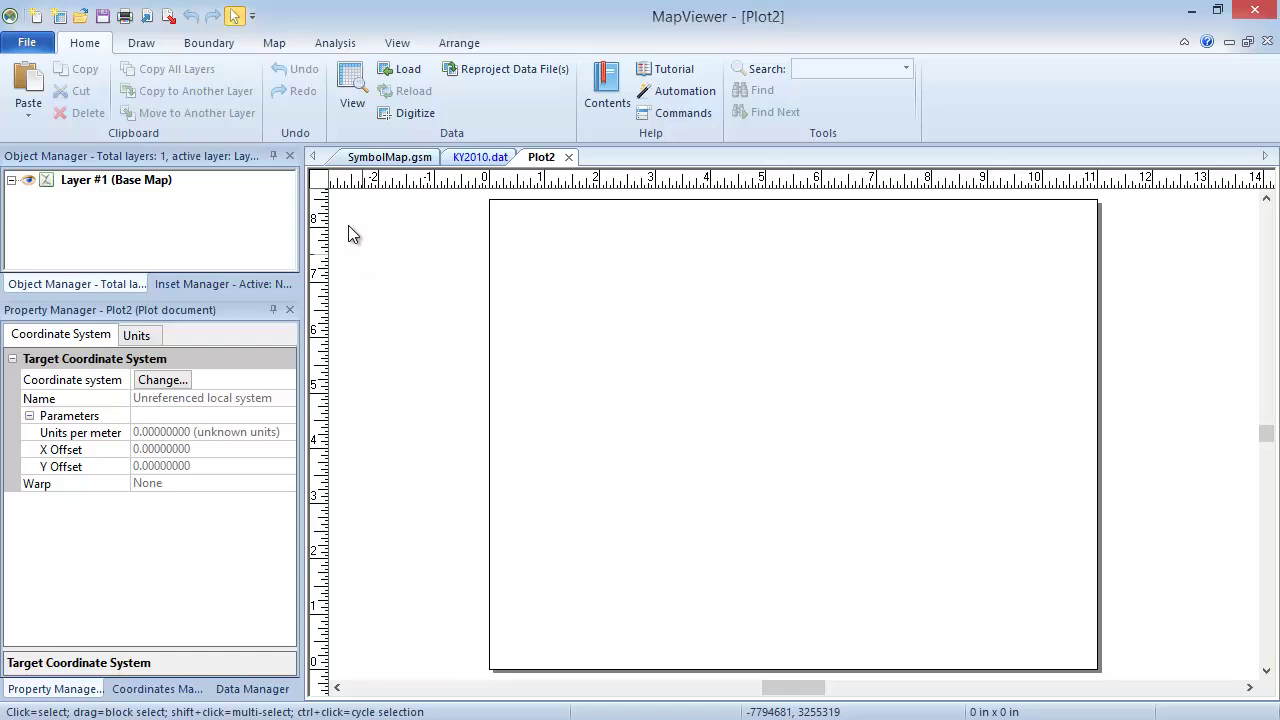
left_click(274, 43)
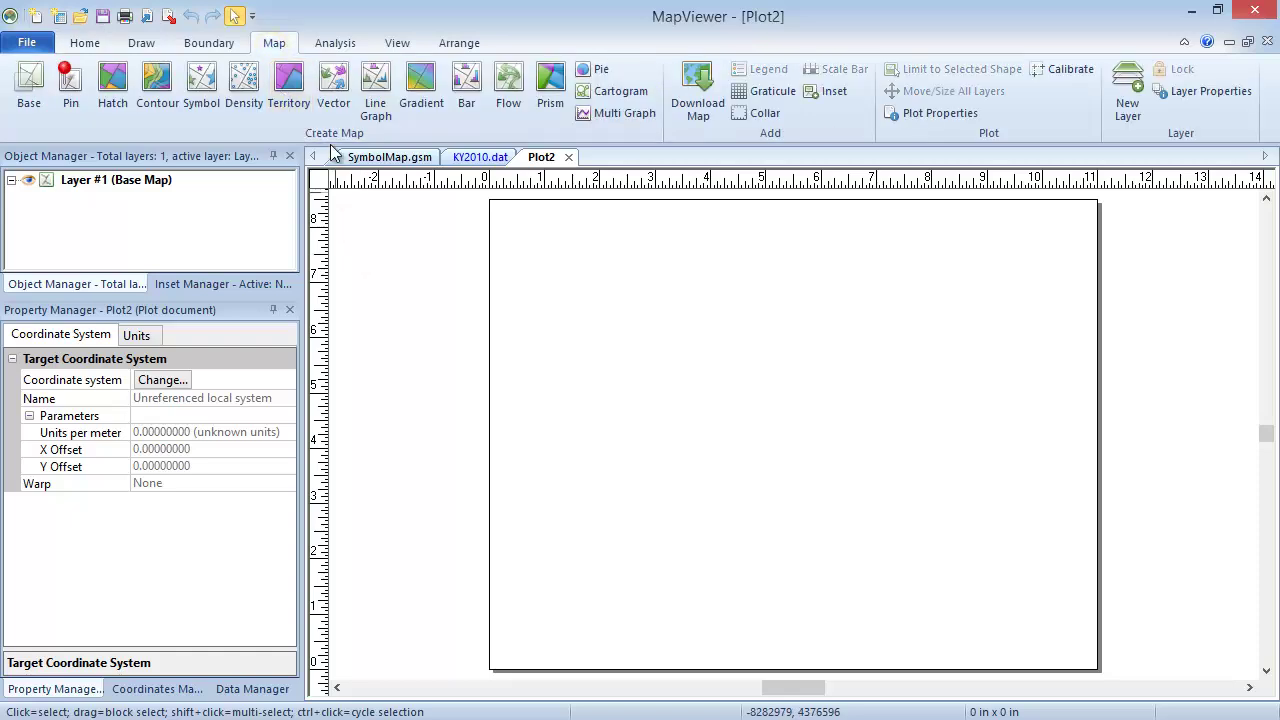
left_click(198, 95)
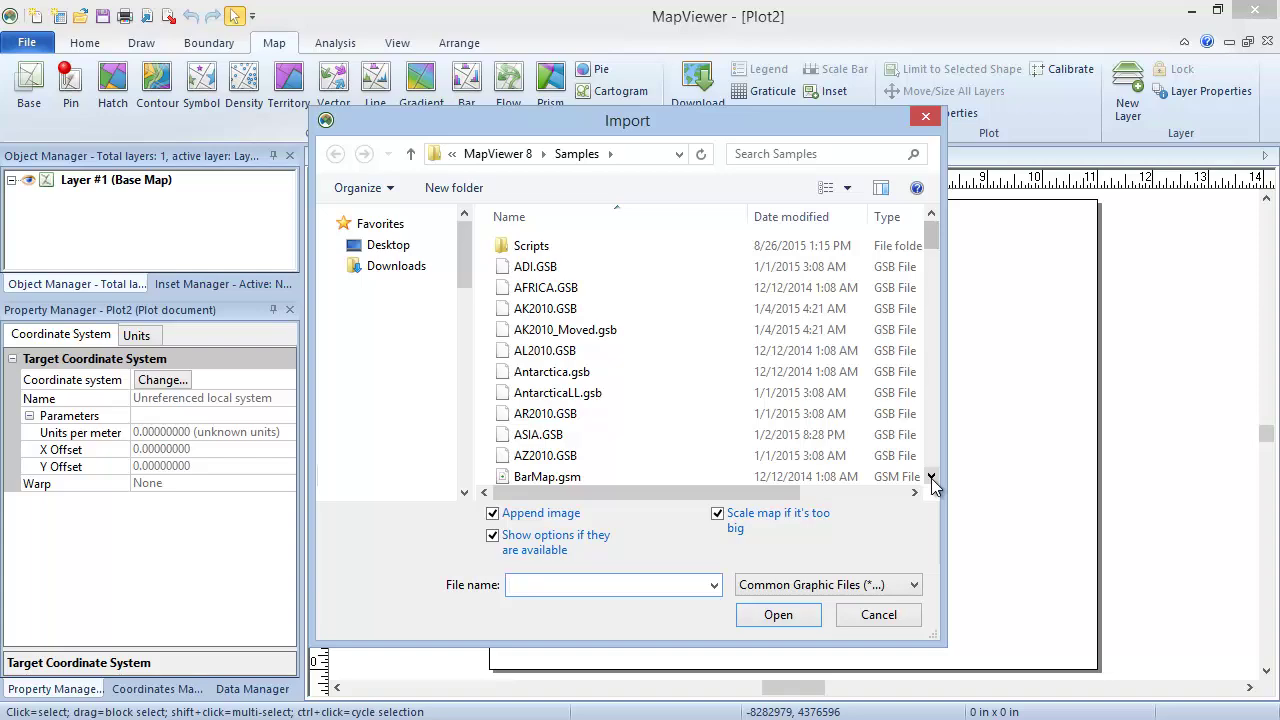
Step: Import the KY2010.GSB boundary file and accept the default import options
left_click_drag(935, 240, 932, 316)
left_click(702, 416)
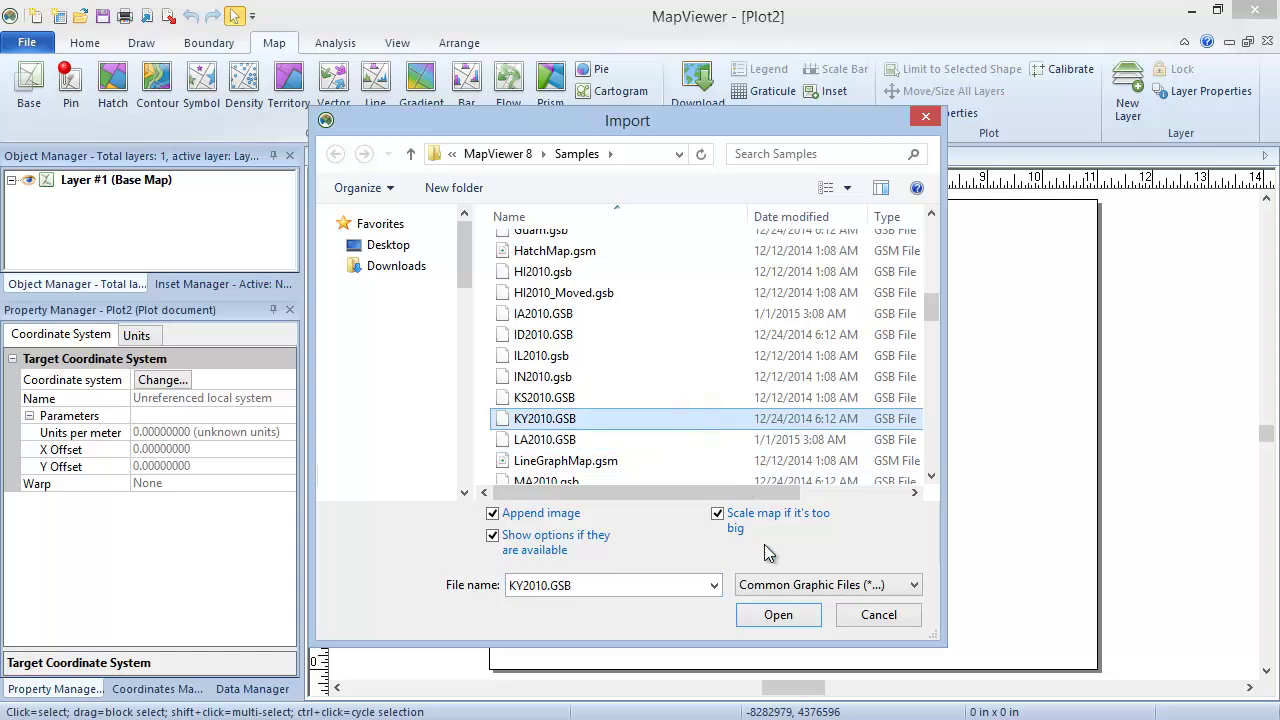
left_click(811, 623)
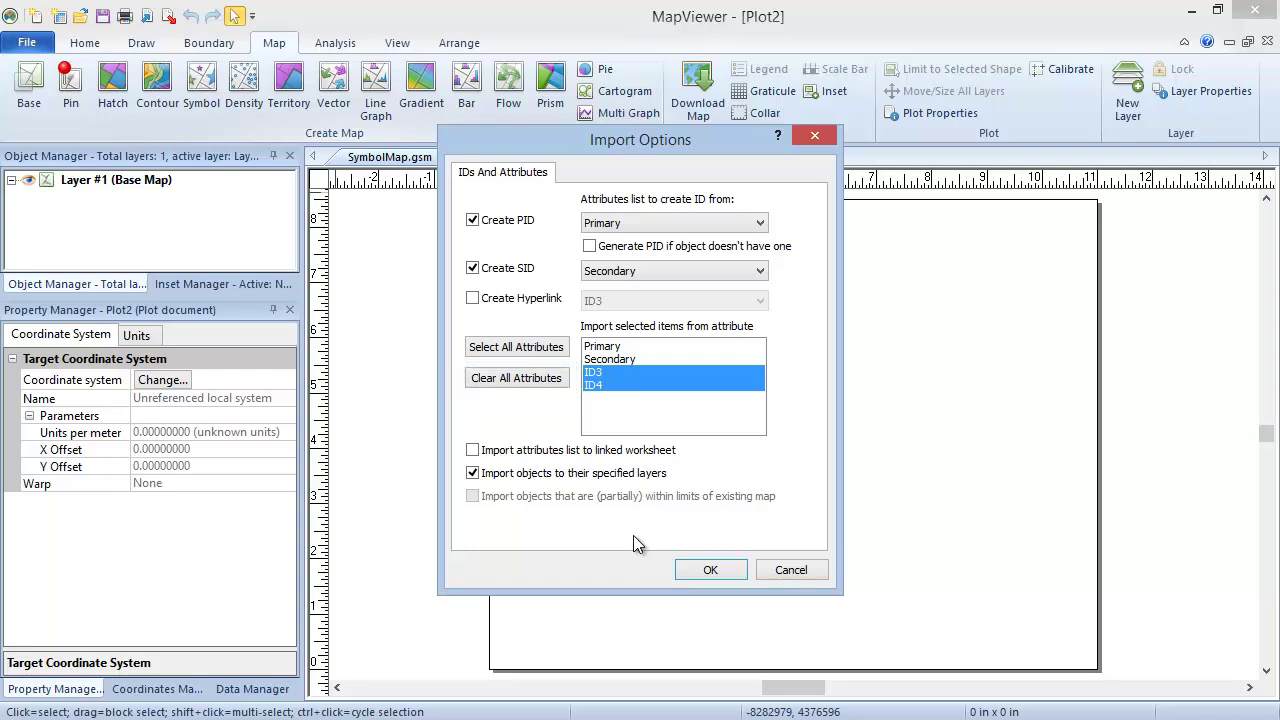
left_click(737, 568)
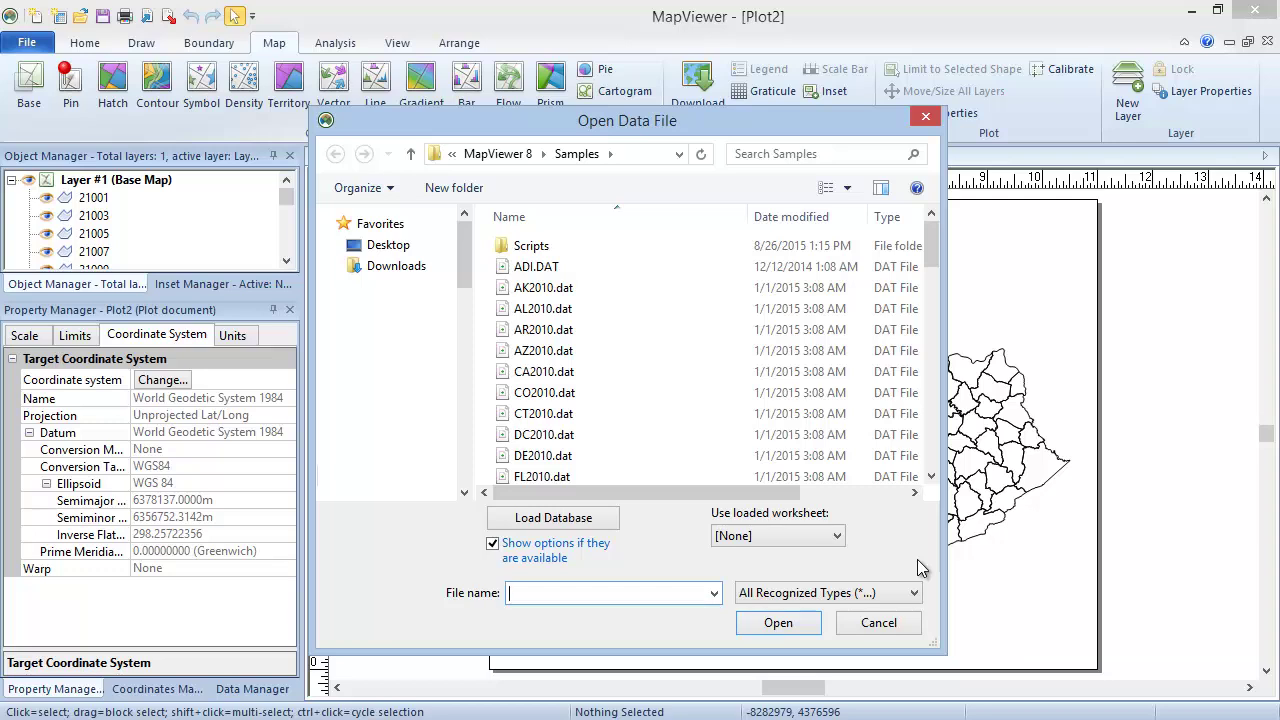
Step: Build the symbol map from the loaded KY2010.dat worksheet, then deselect the new layer
left_click(838, 538)
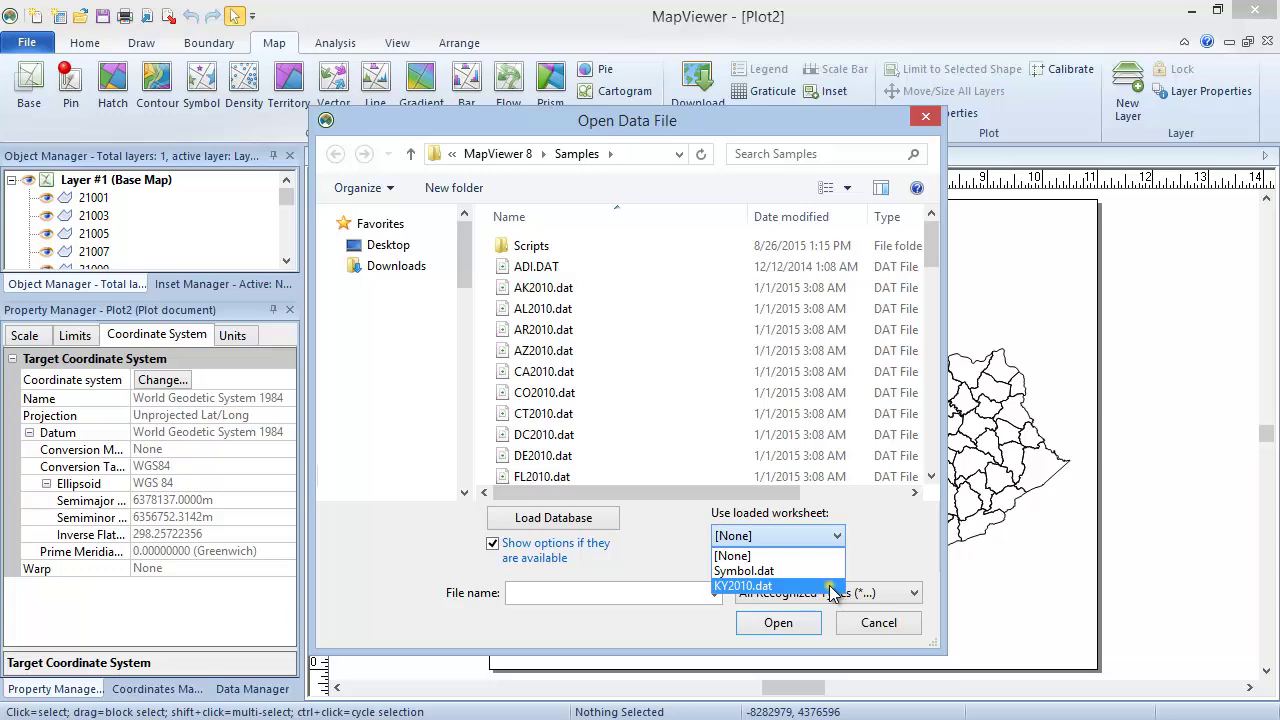
left_click(829, 586)
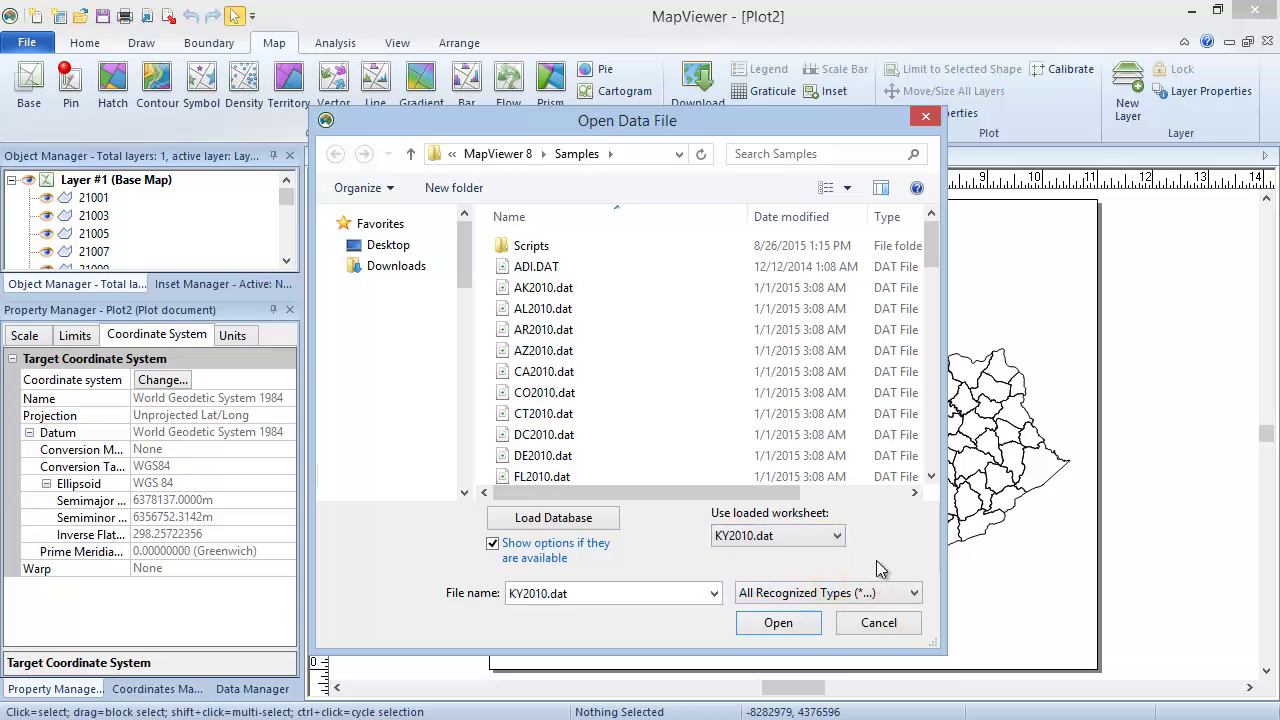
left_click(816, 623)
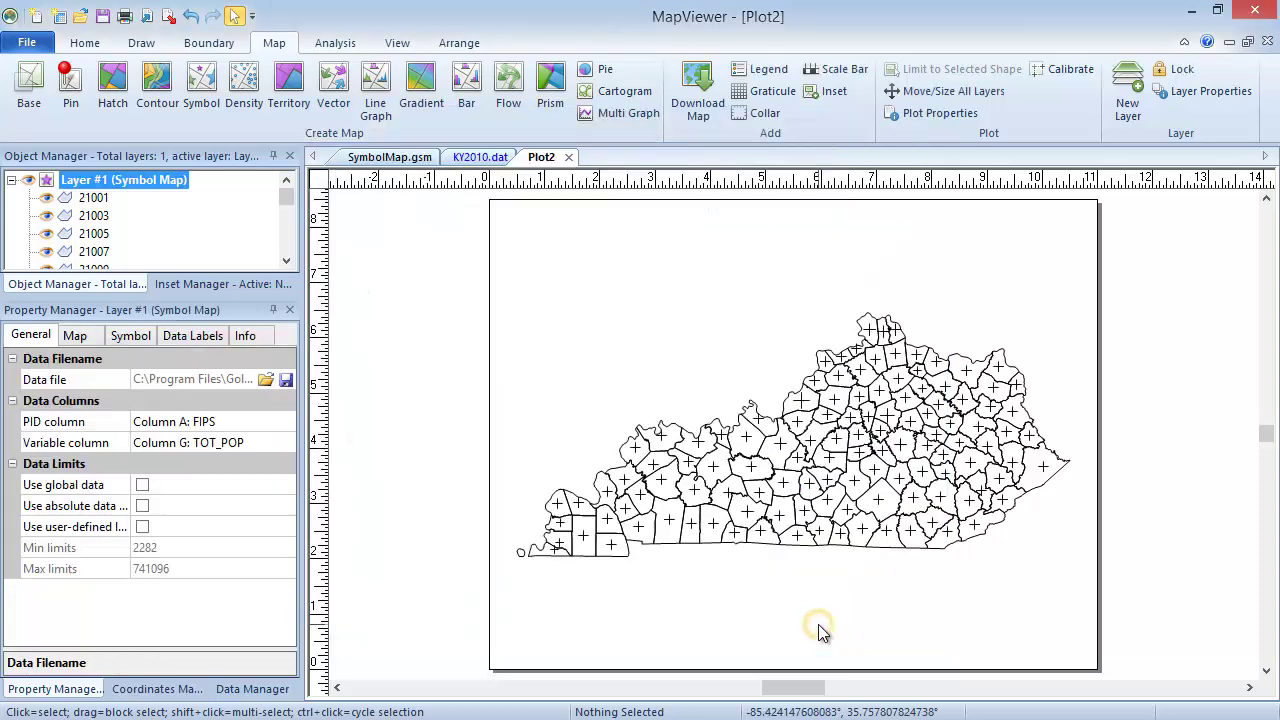
left_click(518, 374)
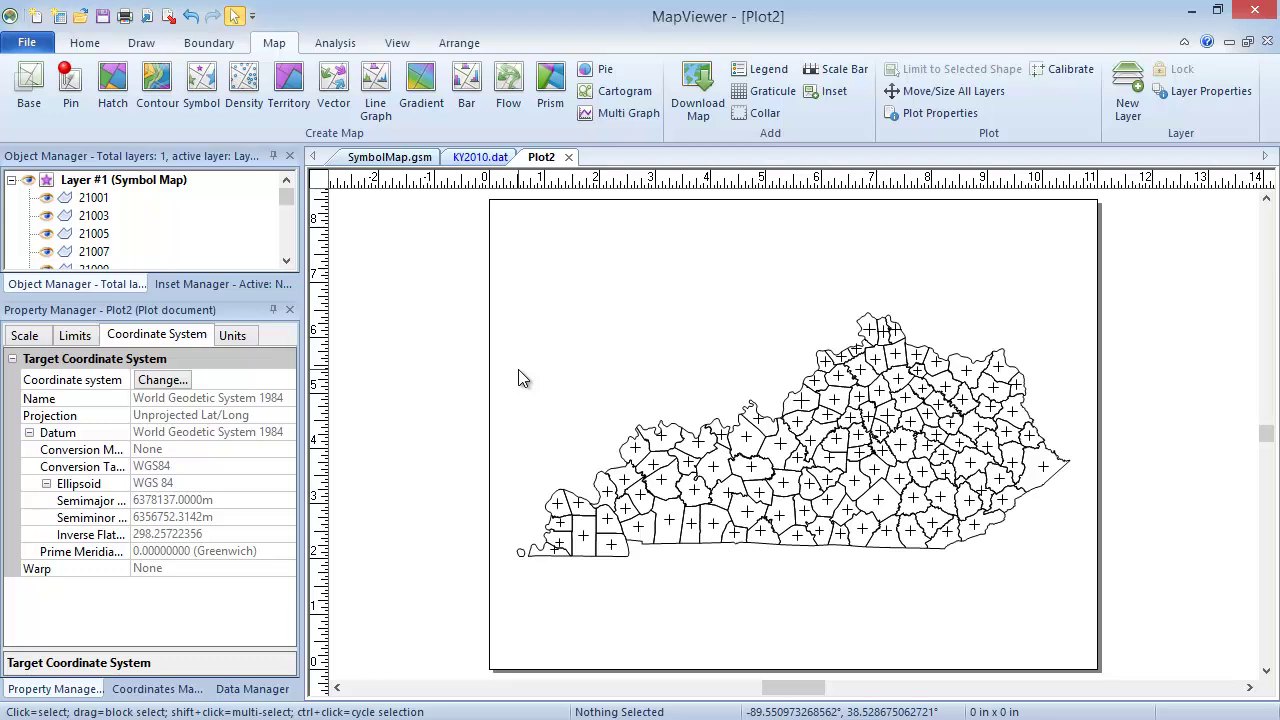
Step: Enable user-defined data limits on Layer #1 and set the minimum limit to 50000
left_click(86, 182)
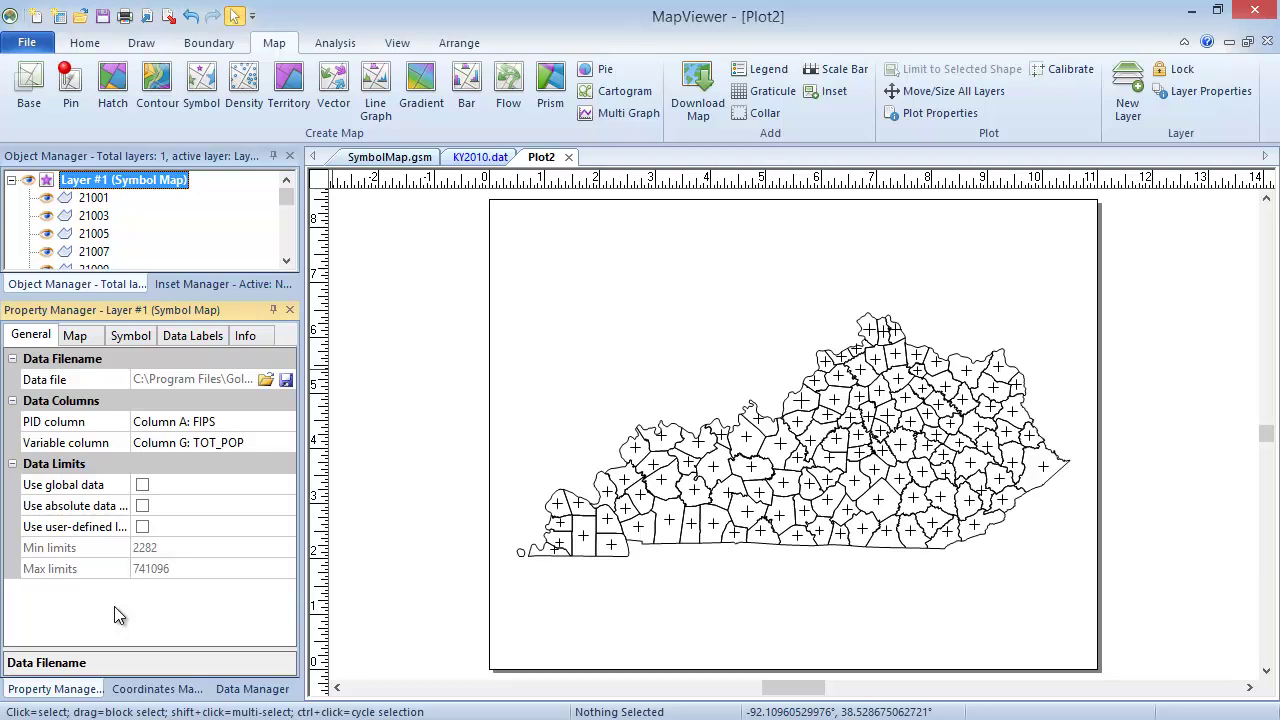
left_click(143, 527)
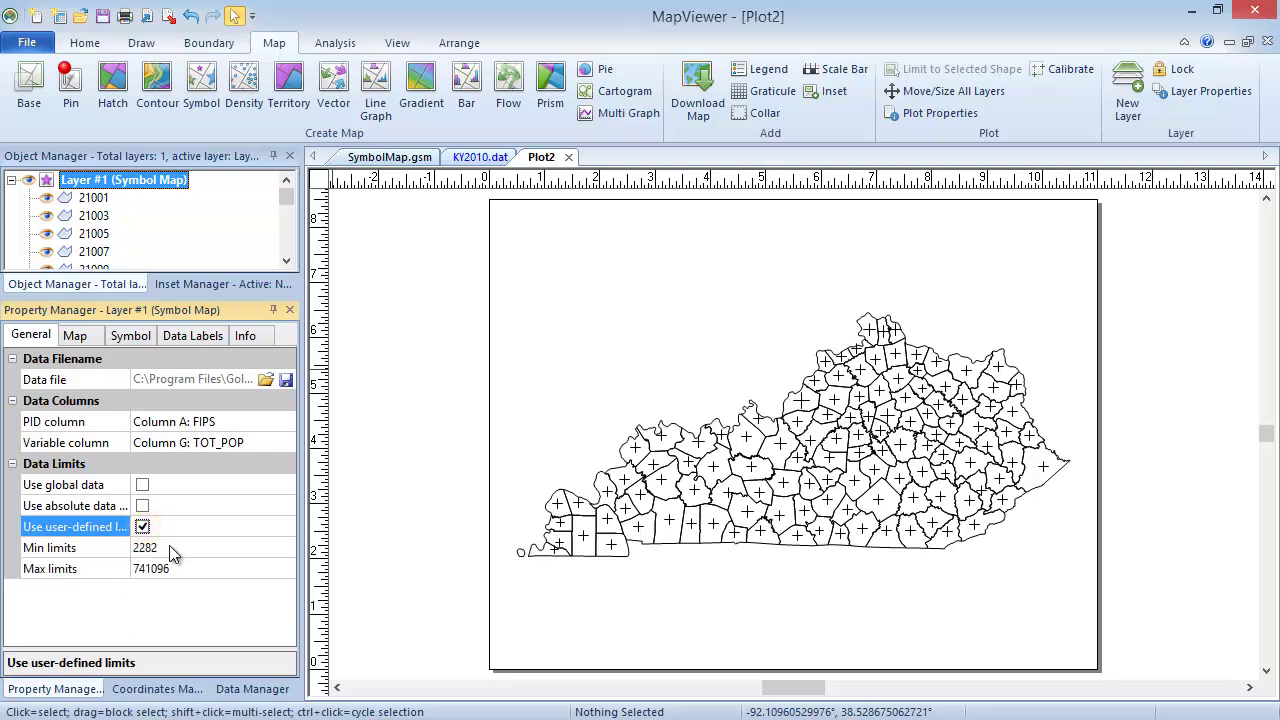
left_click(175, 547)
key("BackSpace")
key("BackSpace")
key("BackSpace")
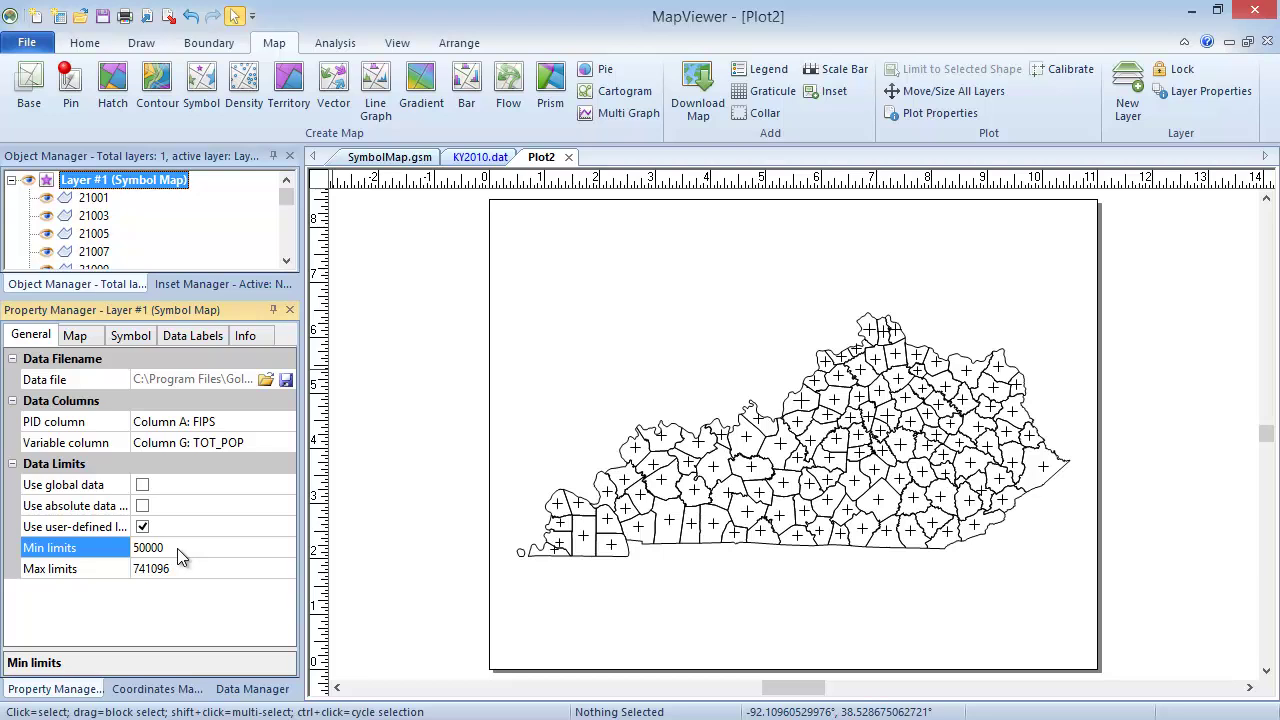
left_click(161, 594)
Step: Select all county boundaries, color their lines 20% Black, then deselect them
right_click(146, 181)
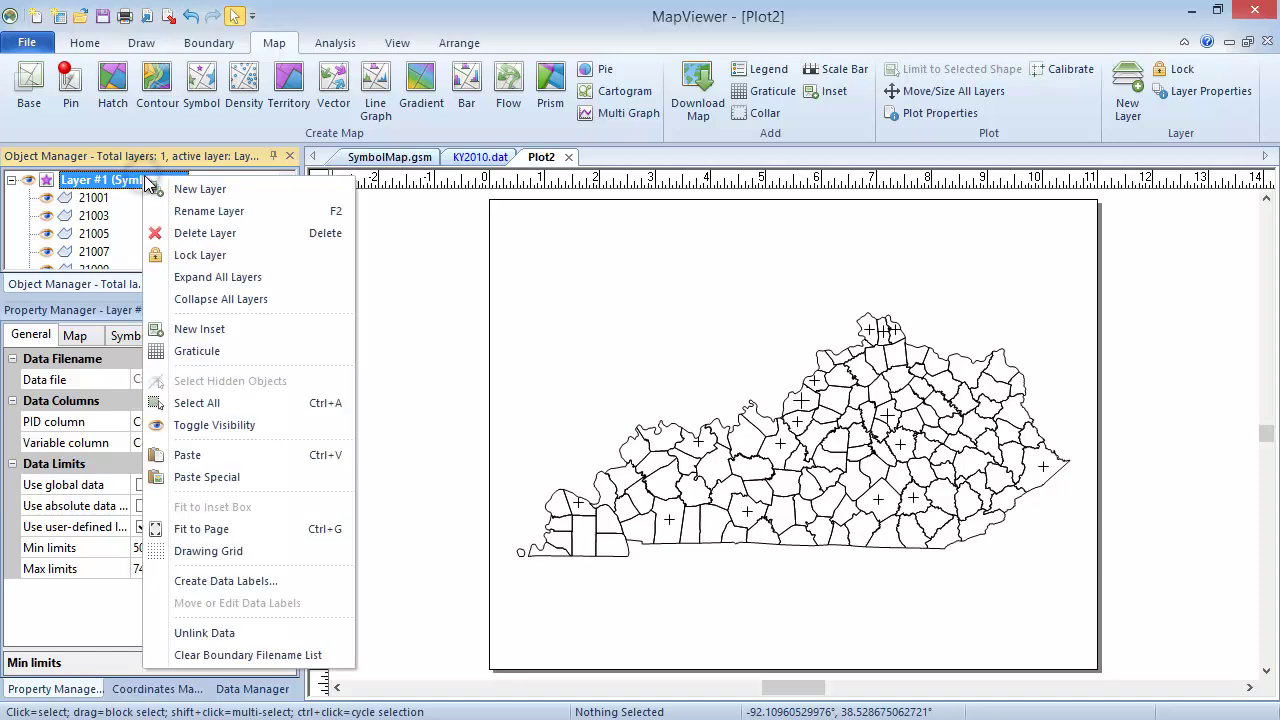
left_click(251, 401)
left_click(70, 335)
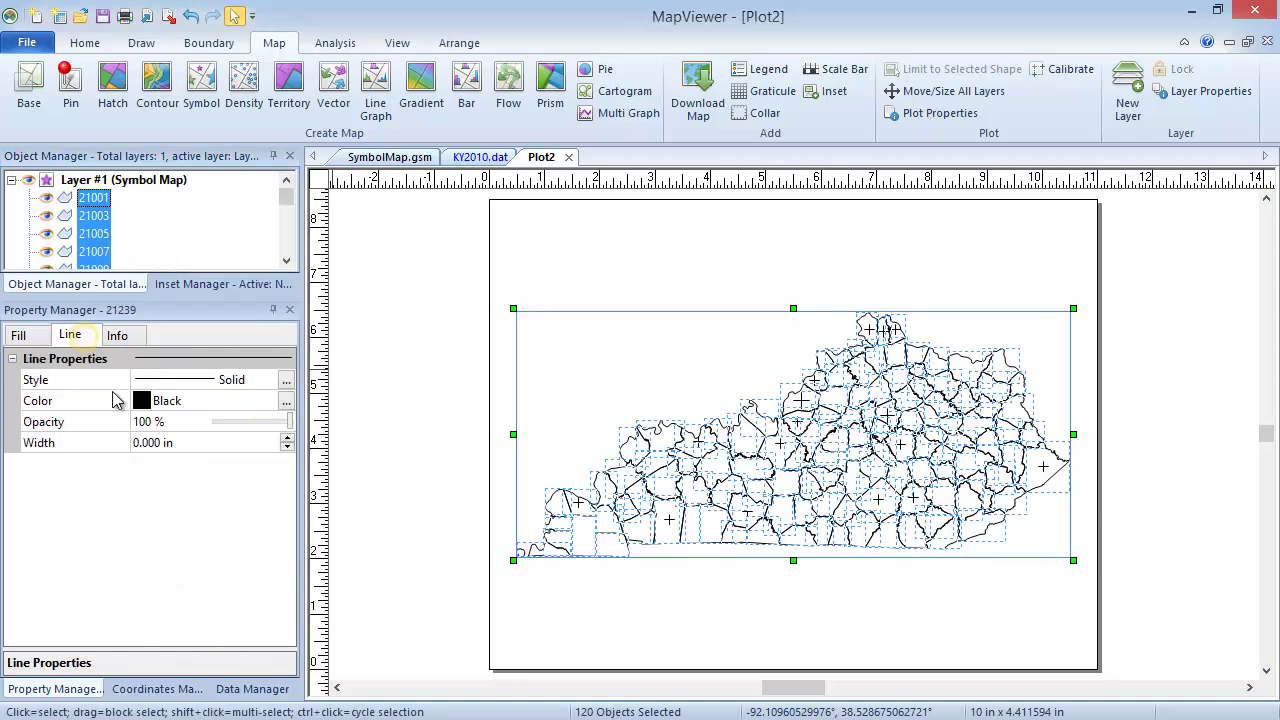
left_click(152, 401)
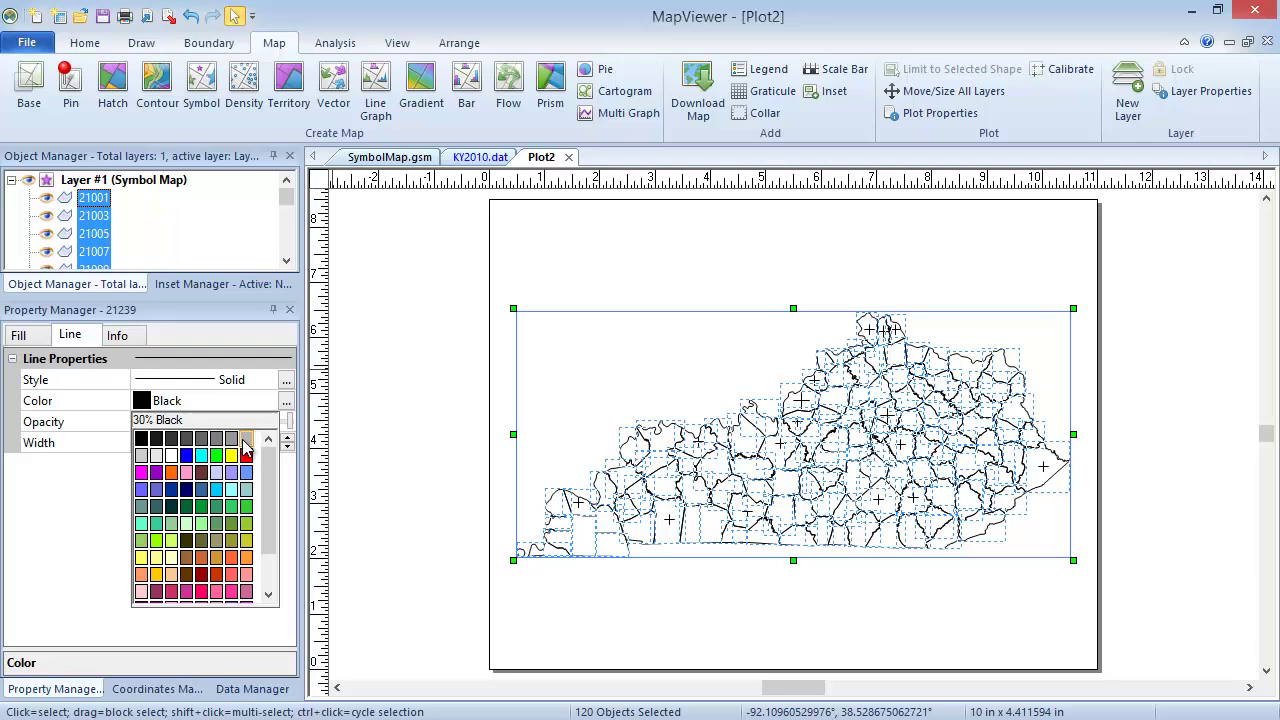
left_click(141, 465)
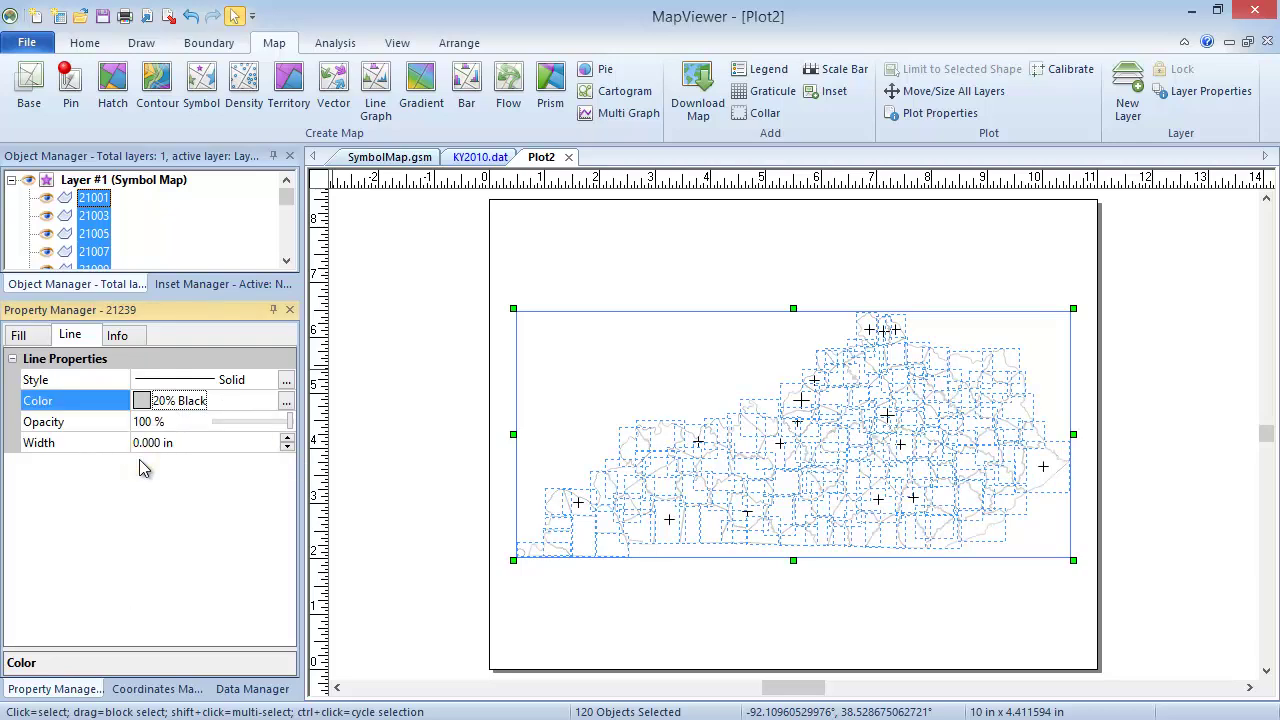
key("Escape")
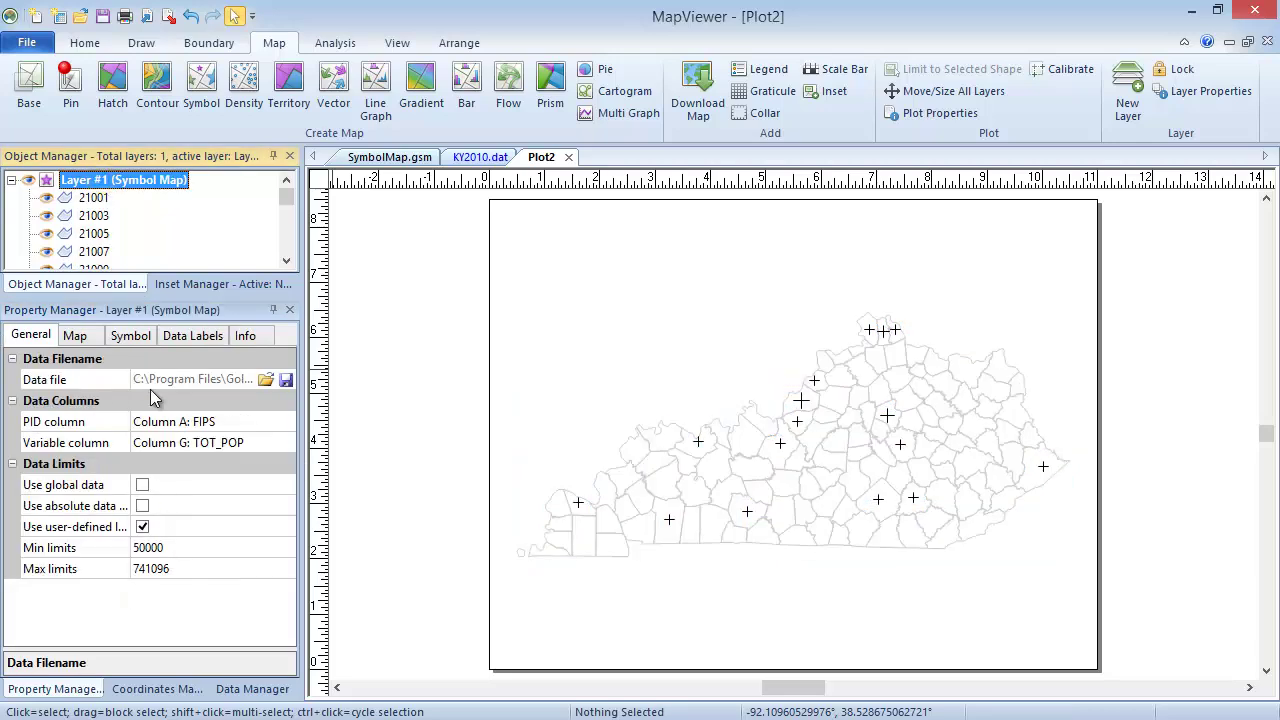
left_click(142, 338)
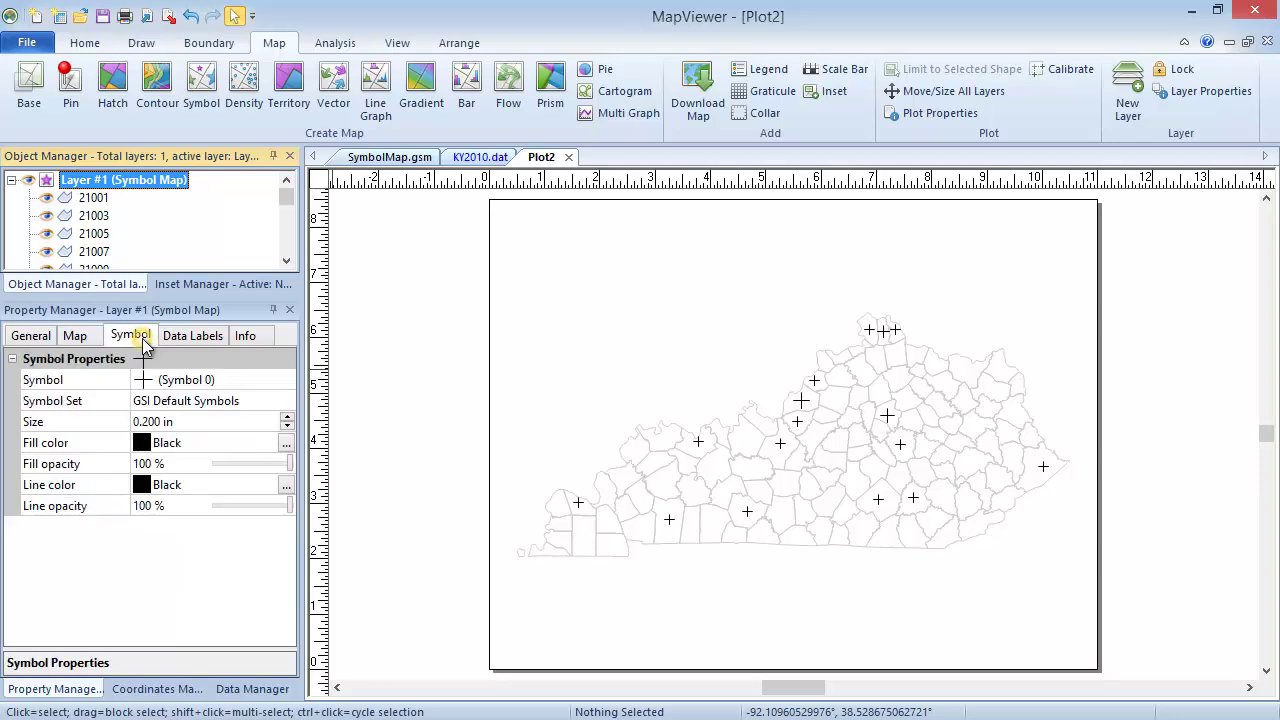
Step: Change the layer's markers to Symbol 2, the bold plus sign
left_click(210, 380)
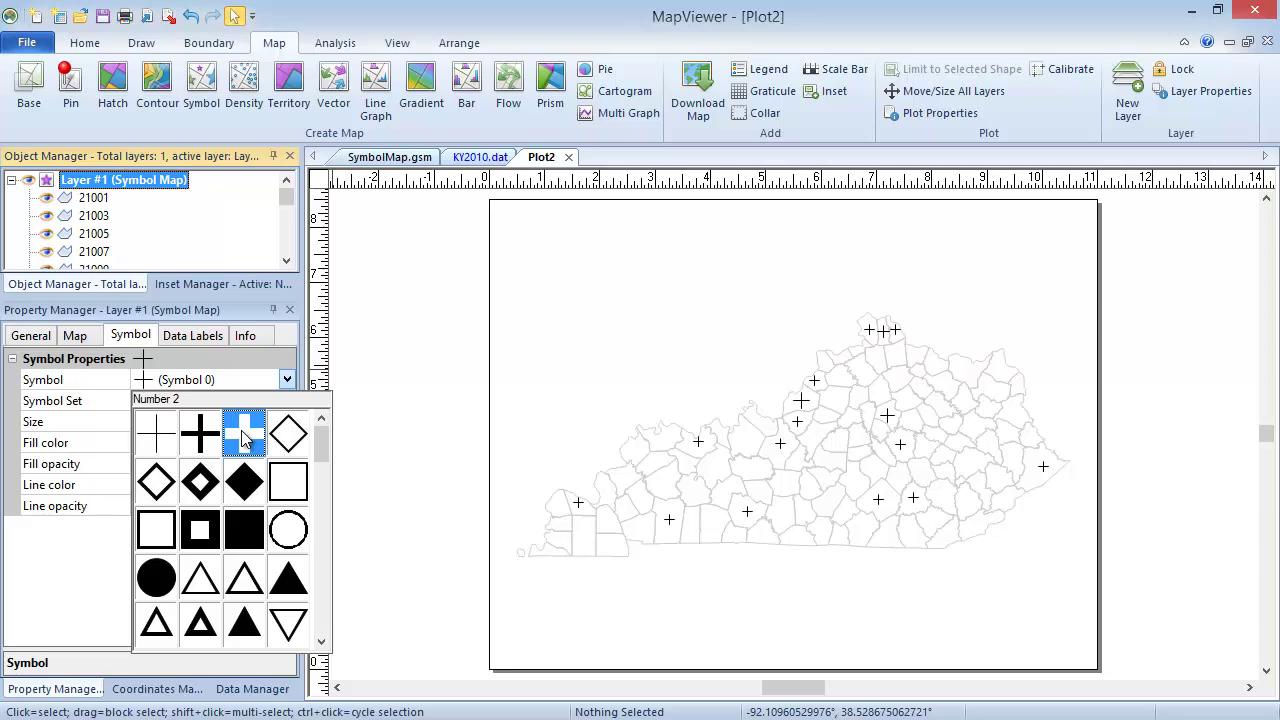
left_click(245, 438)
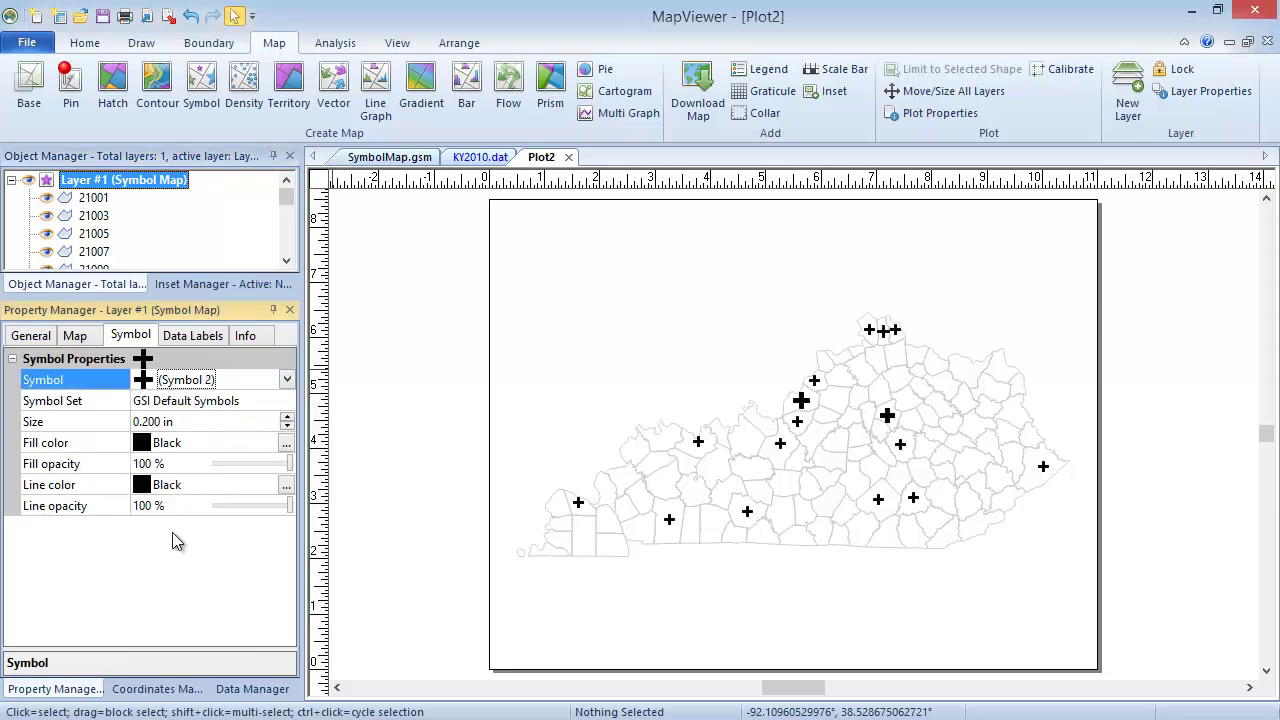
left_click(84, 336)
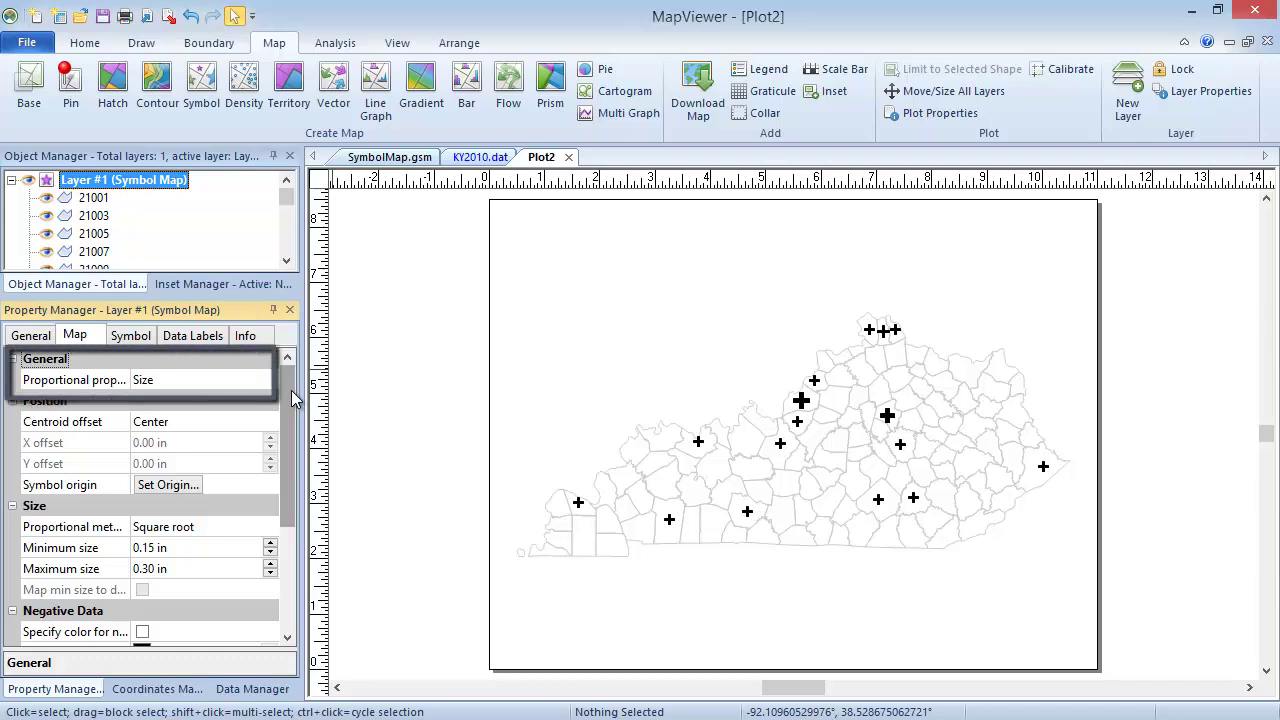
Step: Set the proportional property to Size and color, keeping Center positioning and Square root scaling
left_click(159, 379)
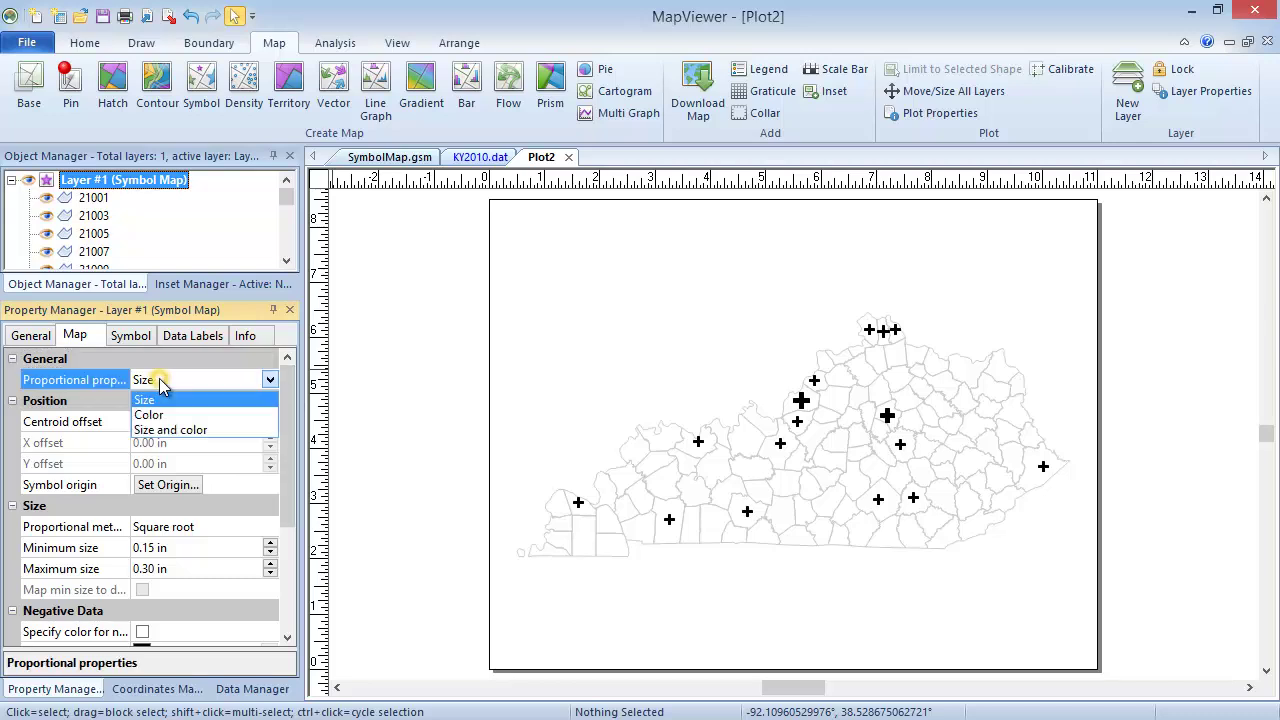
left_click(165, 433)
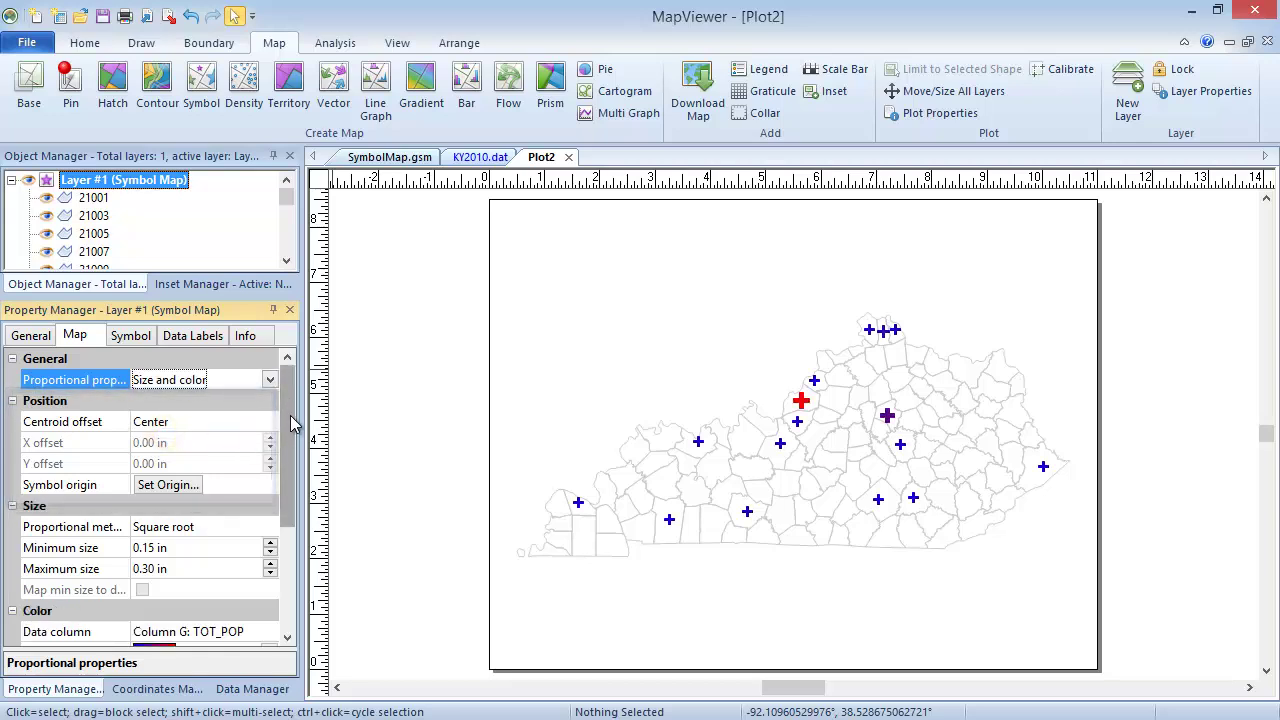
left_click(228, 425)
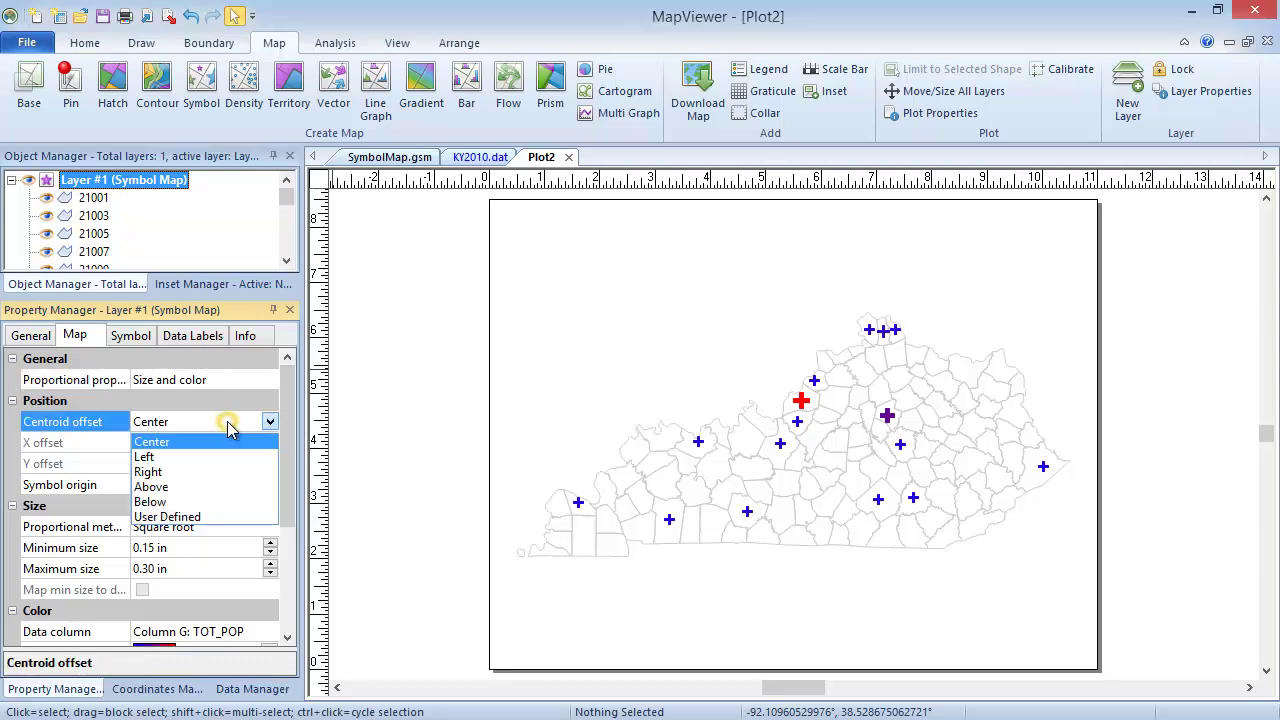
left_click(225, 442)
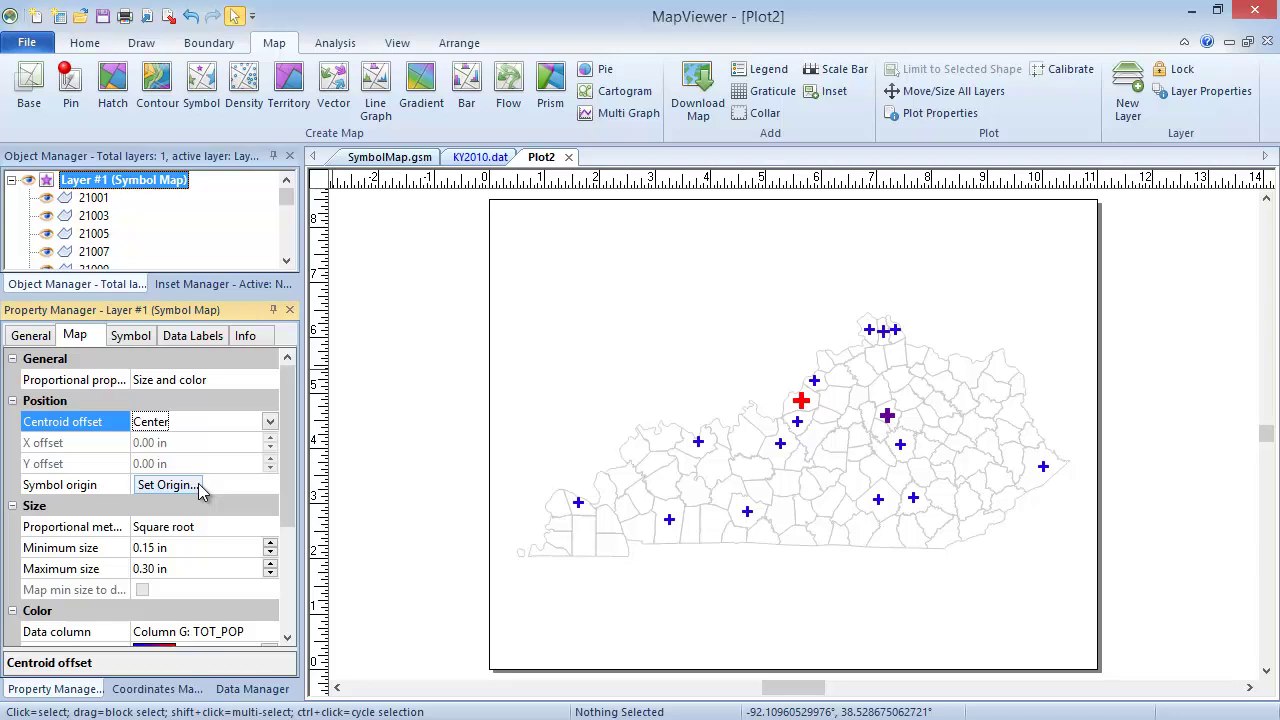
left_click(200, 486)
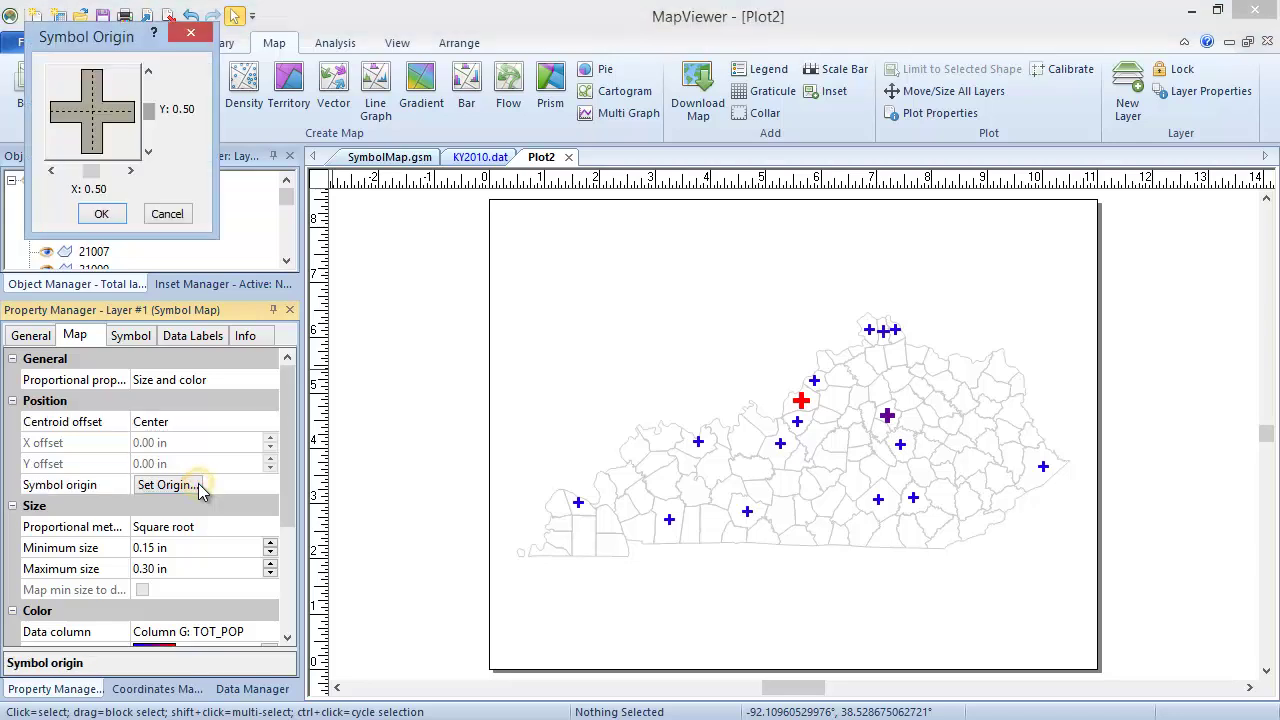
left_click(176, 214)
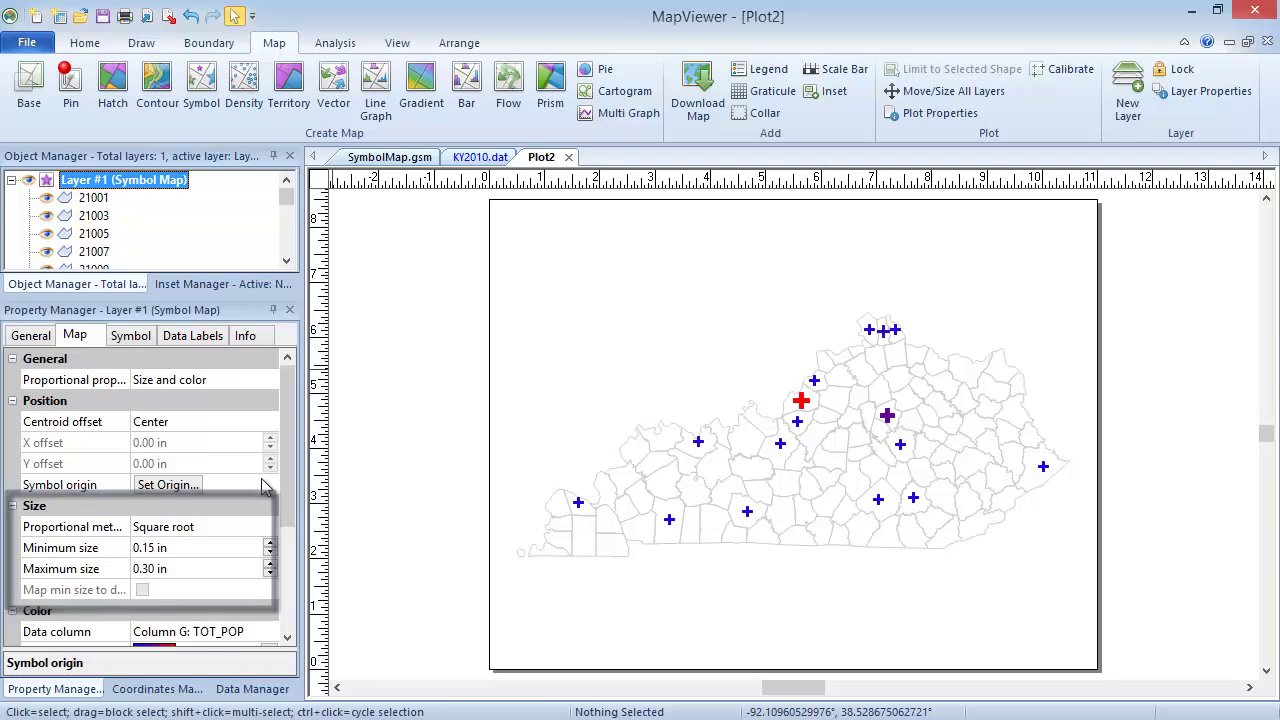
left_click(243, 535)
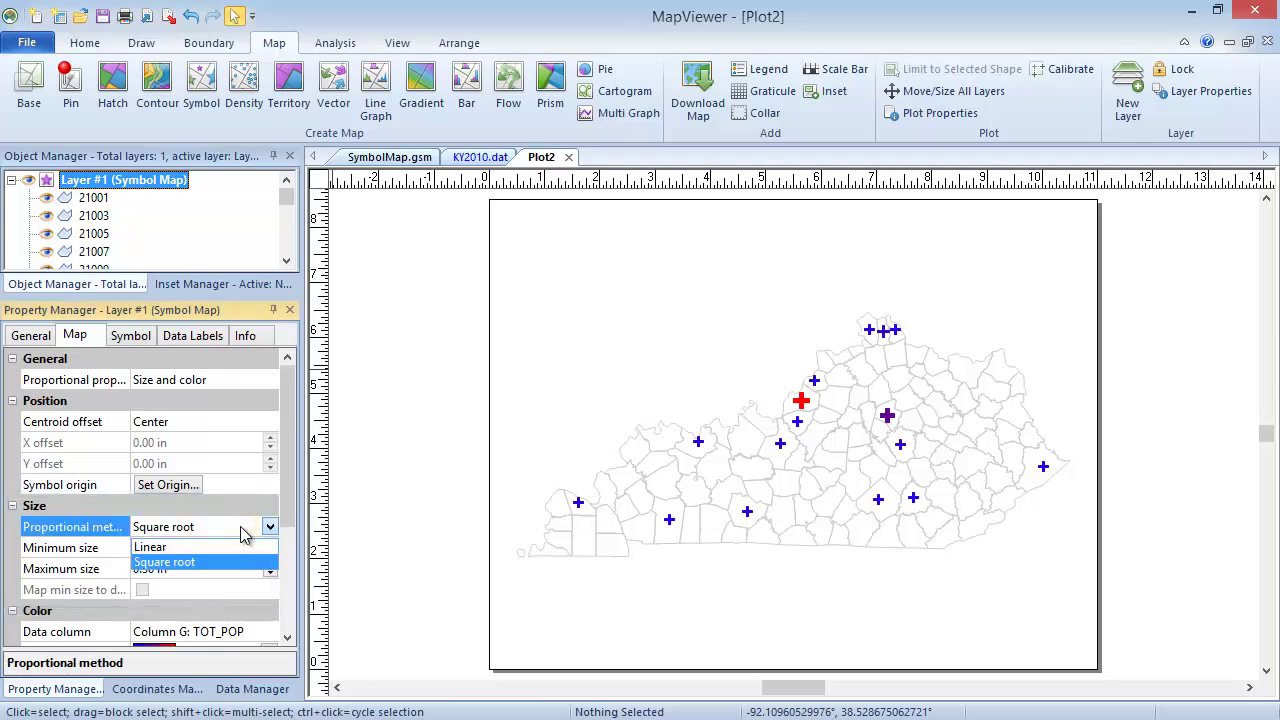
left_click(237, 559)
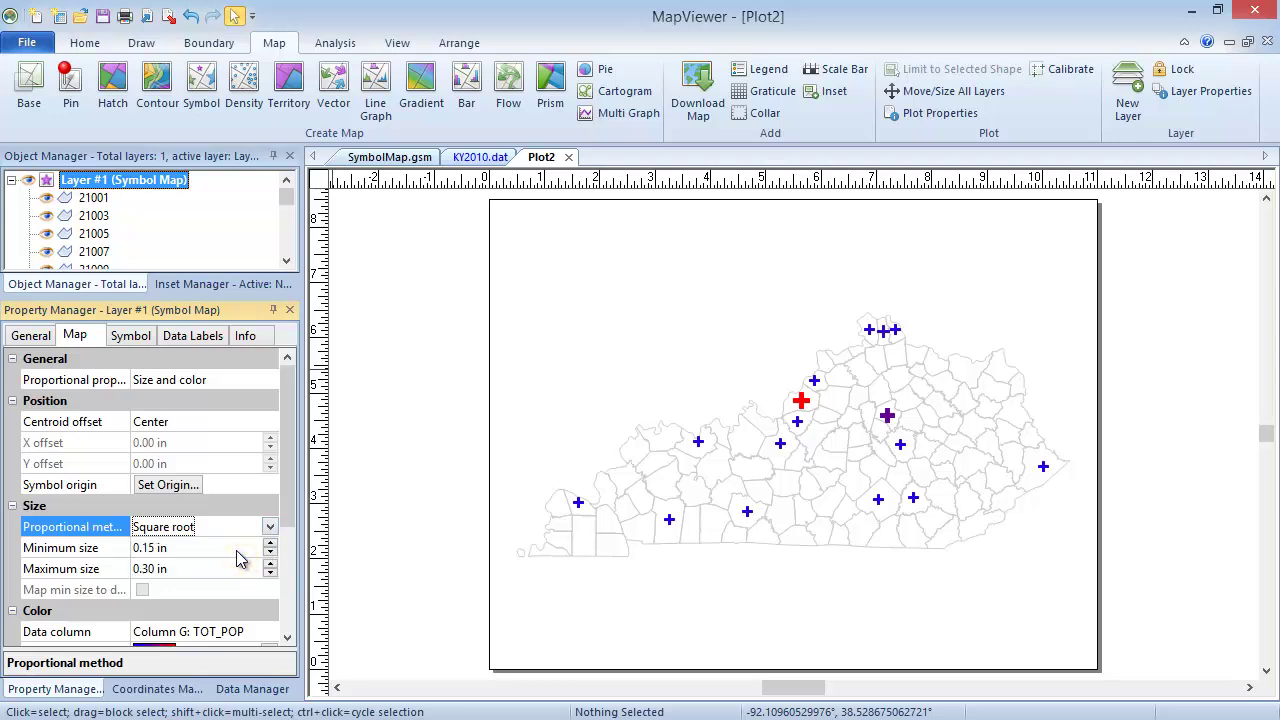
Step: Set the minimum symbol size to 0.10 in and the maximum to 0.40 in
left_click(237, 555)
scroll(237, 555, "down", 1)
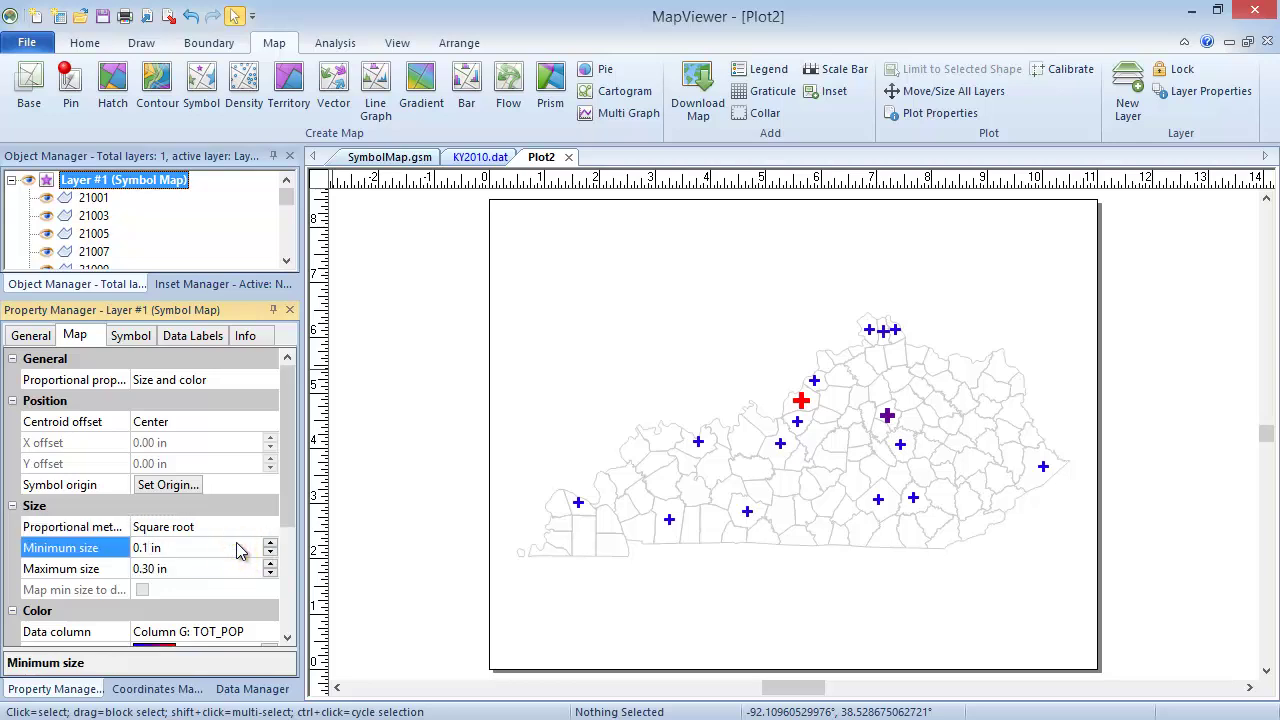
left_click(152, 570)
scroll(152, 570, "up", 2)
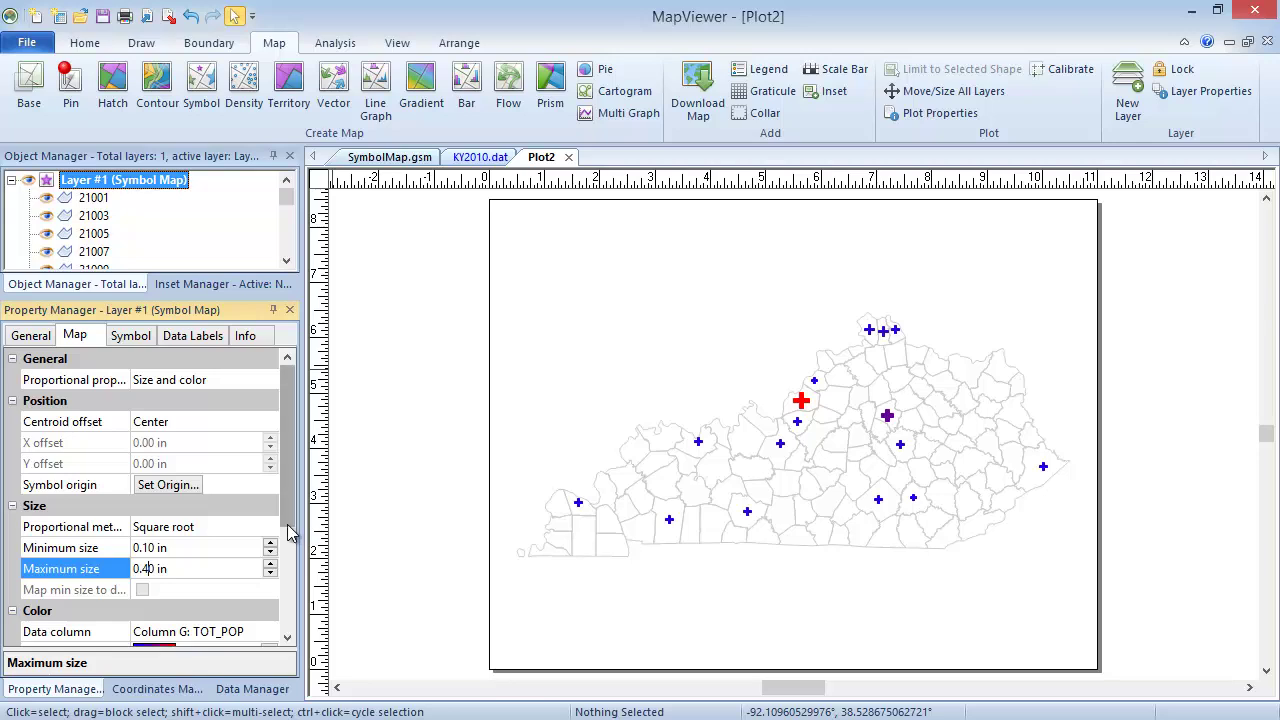
left_click_drag(287, 530, 293, 658)
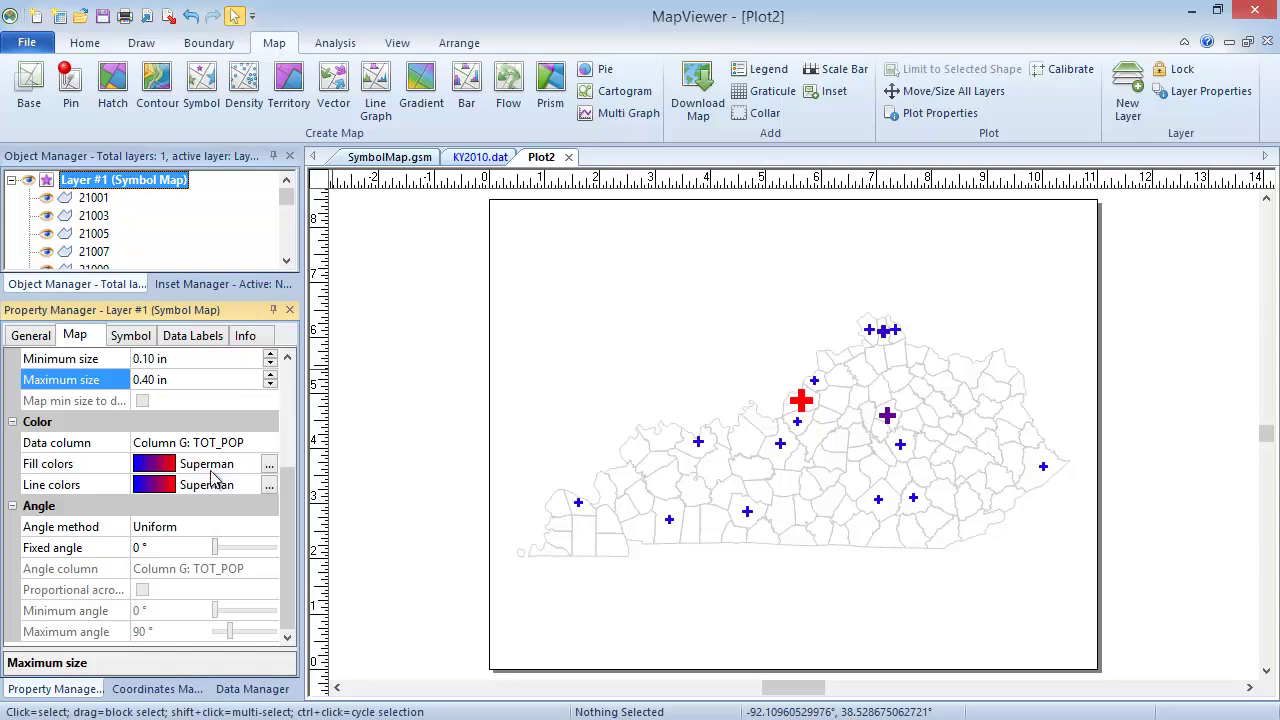
Step: Color the symbols by data from Column BV: HIAC_MALE
left_click(230, 444)
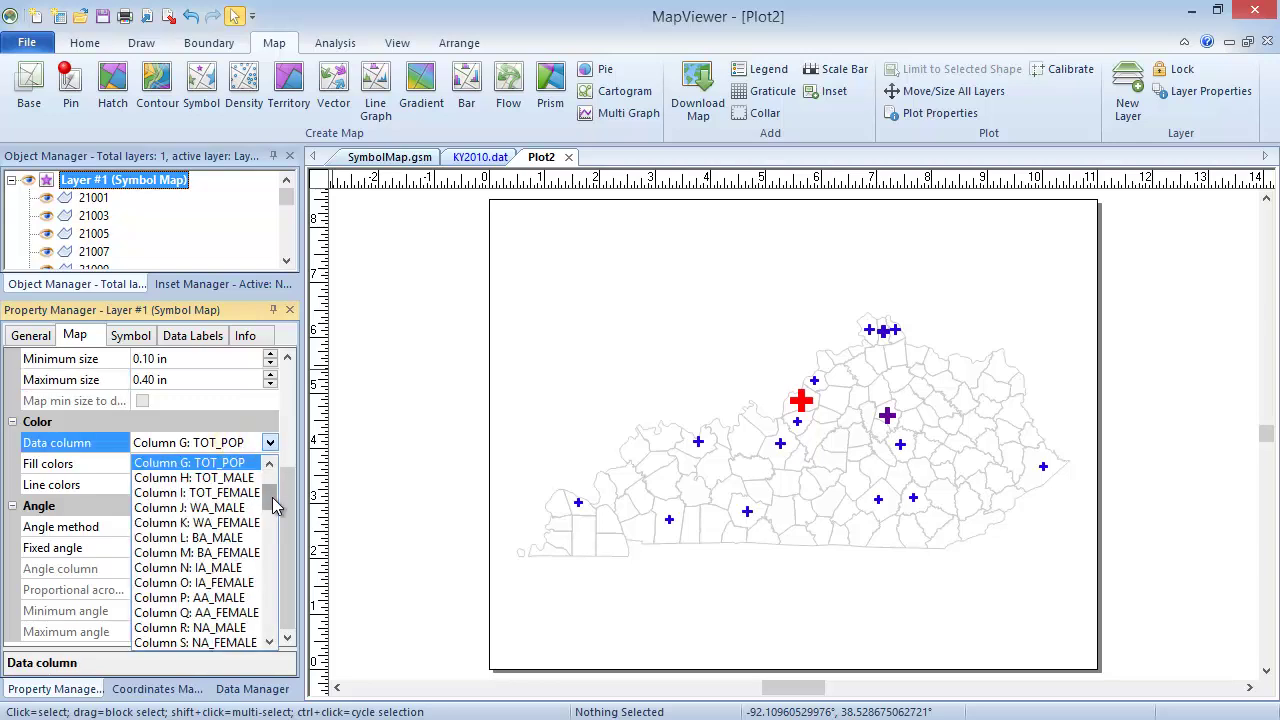
left_click_drag(274, 505, 276, 620)
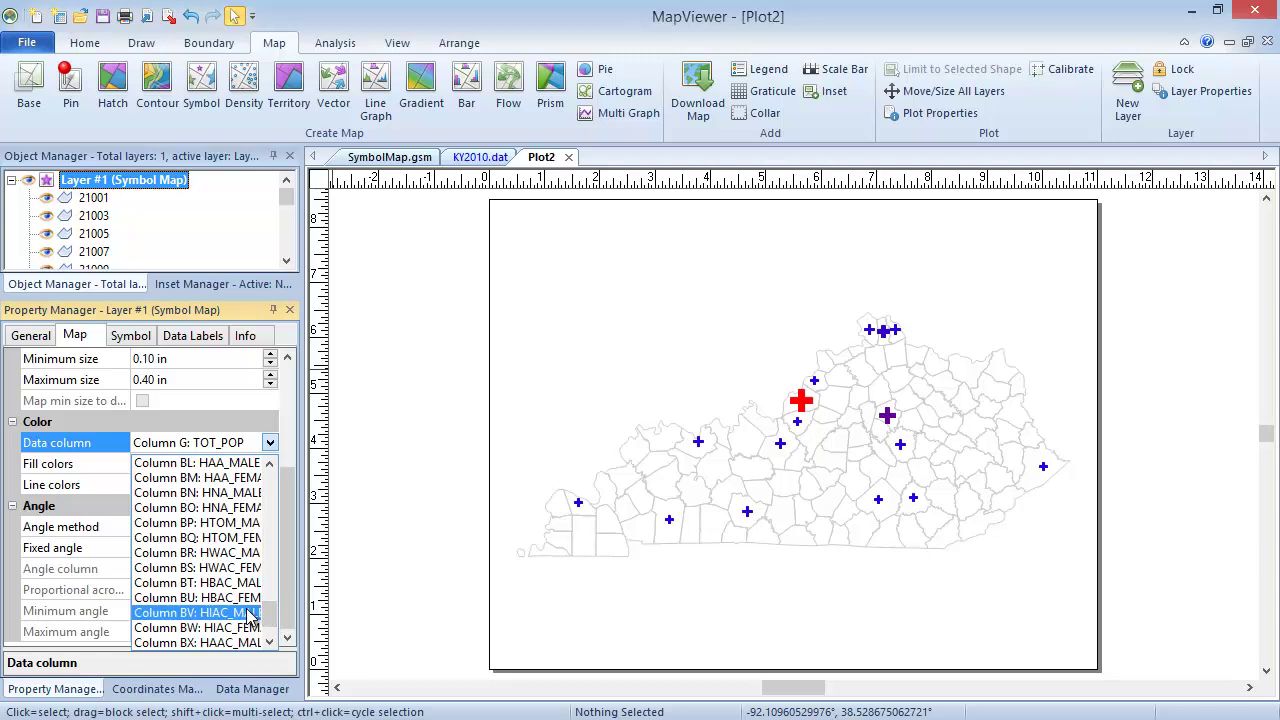
left_click(247, 613)
Step: Use the Geology color map for symbol fills and outlines, and rotate all symbols to 303°
left_click(221, 466)
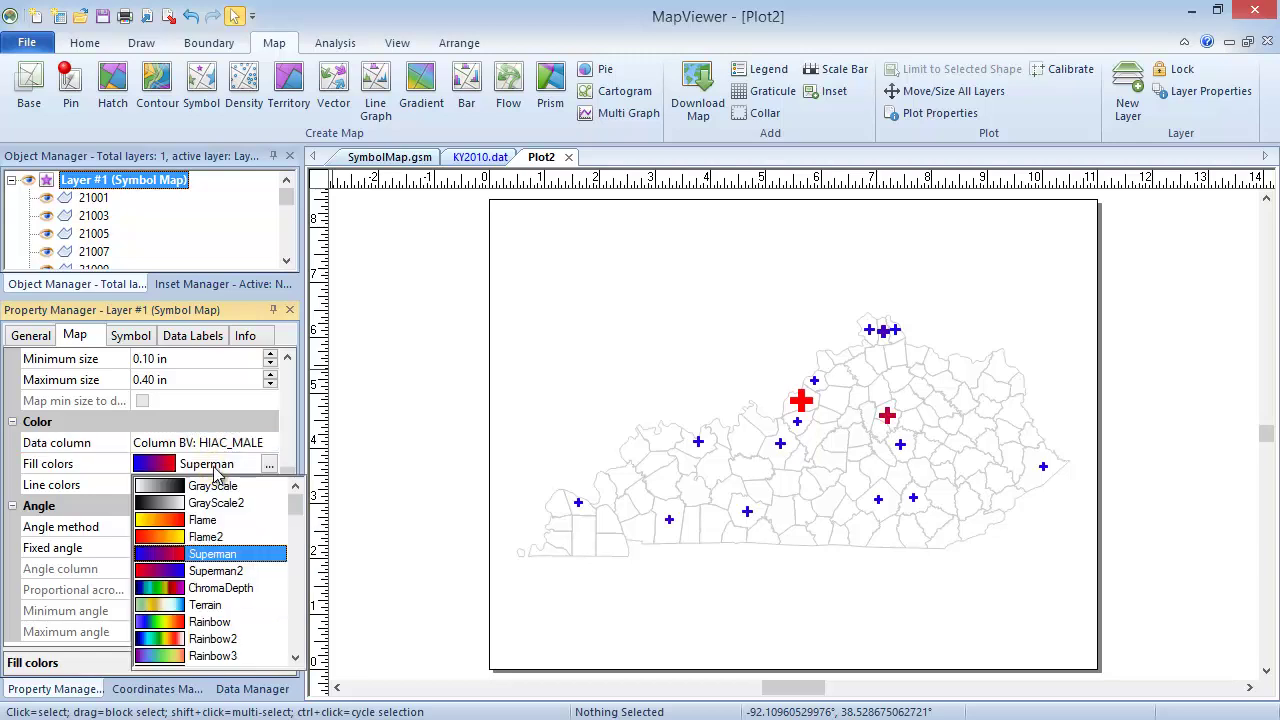
left_click_drag(294, 500, 296, 550)
left_click(263, 534)
left_click(221, 485)
left_click(258, 538)
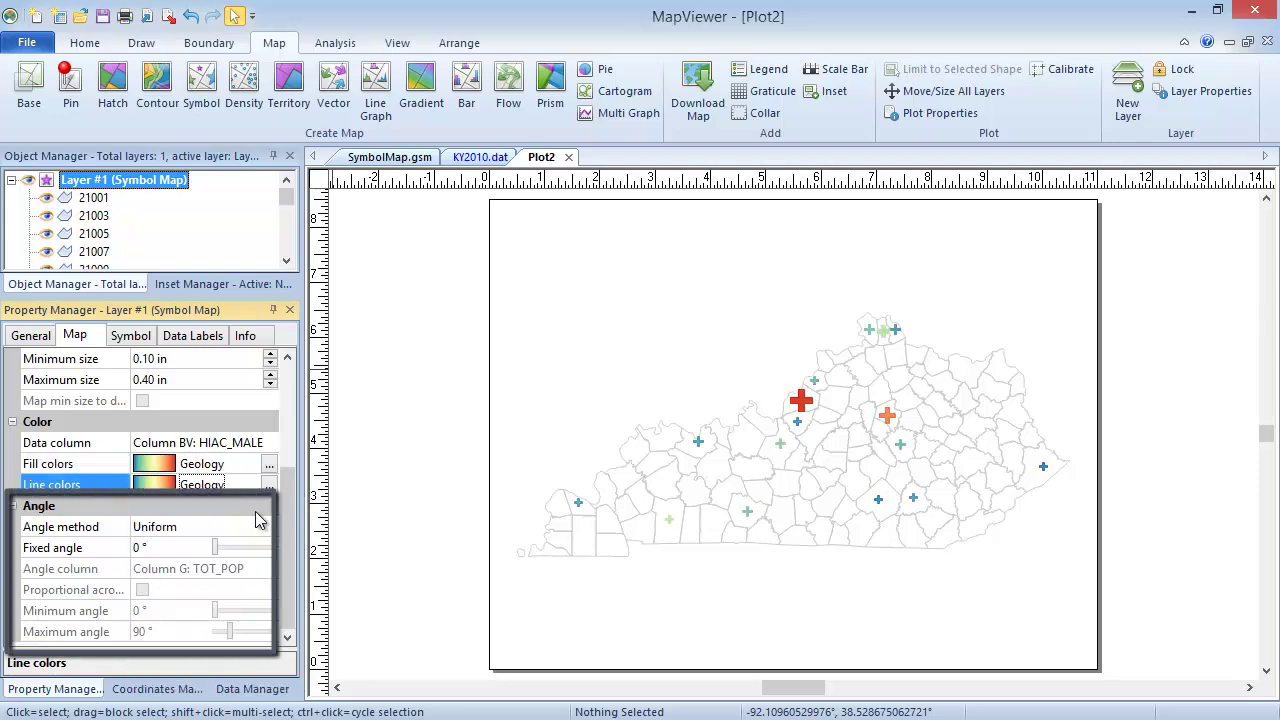
left_click(177, 545)
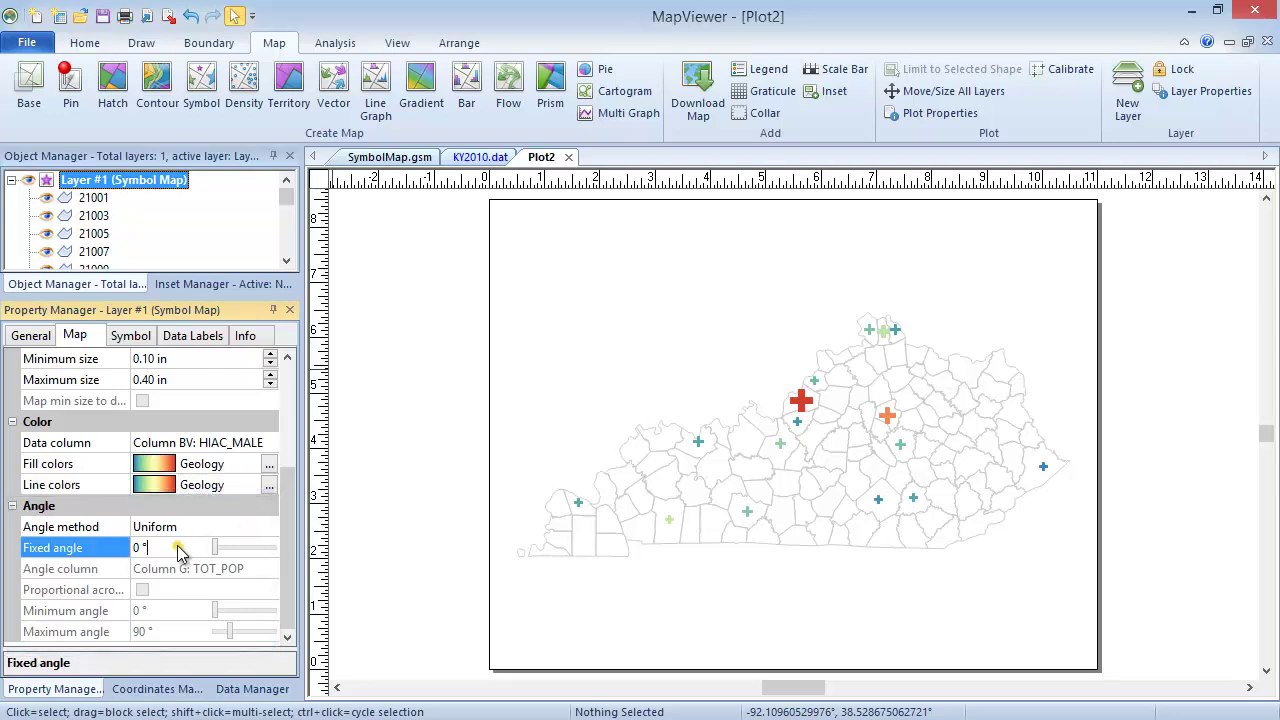
left_click_drag(214, 551, 265, 557)
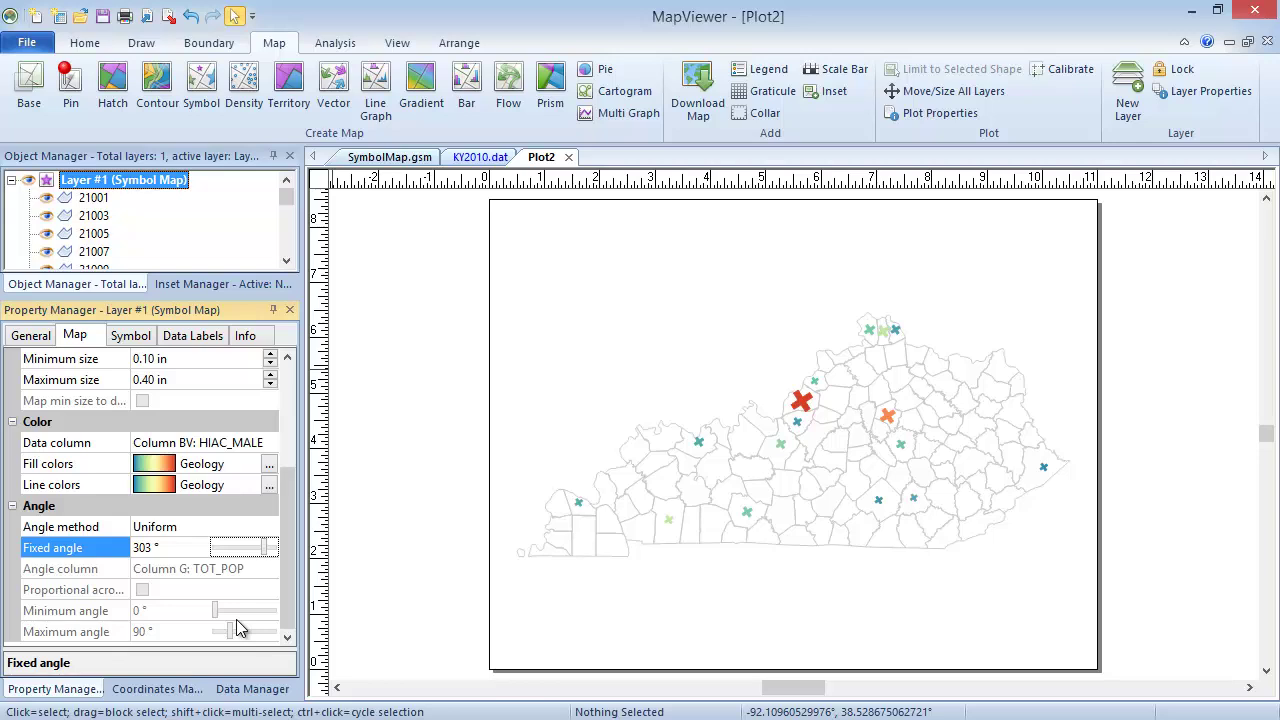